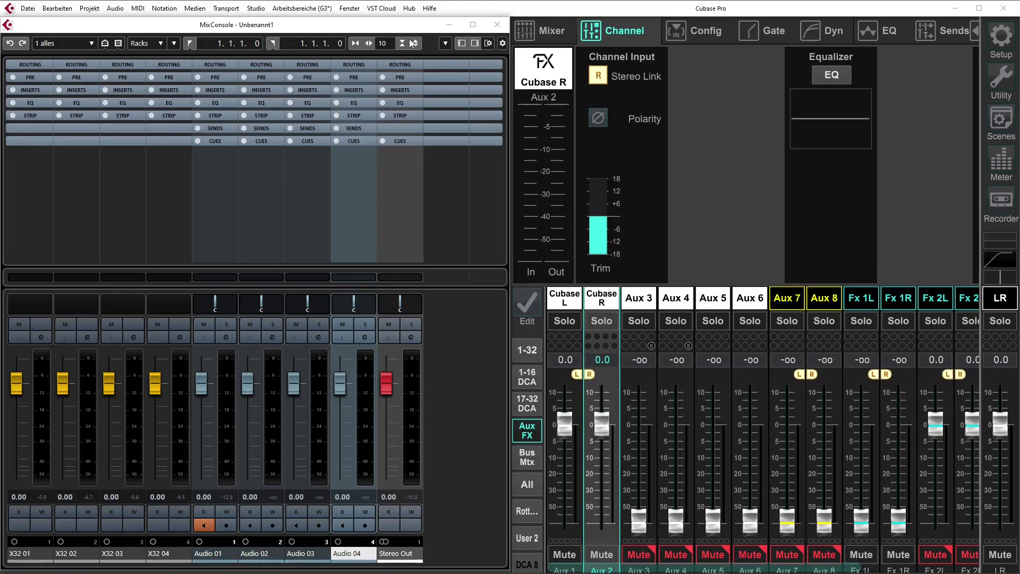
Step: Review the audio system settings, the X-USB ASIO Driver ports and the driver's buffer settings in the studio setup, then close it
{"action": "left_click", "coordinate": [257, 9]}
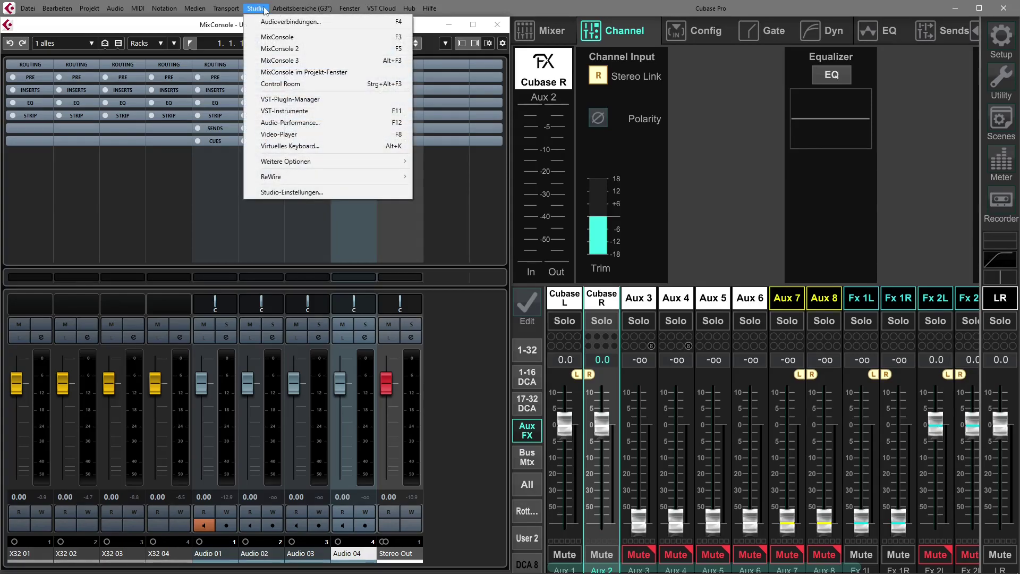
{"action": "left_click", "coordinate": [299, 192]}
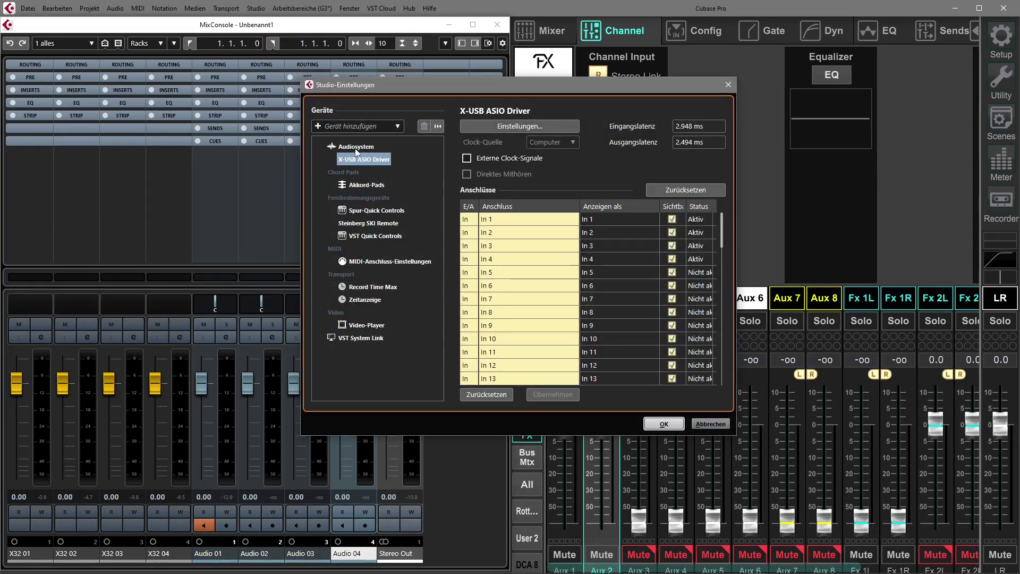
{"action": "left_click", "coordinate": [356, 147]}
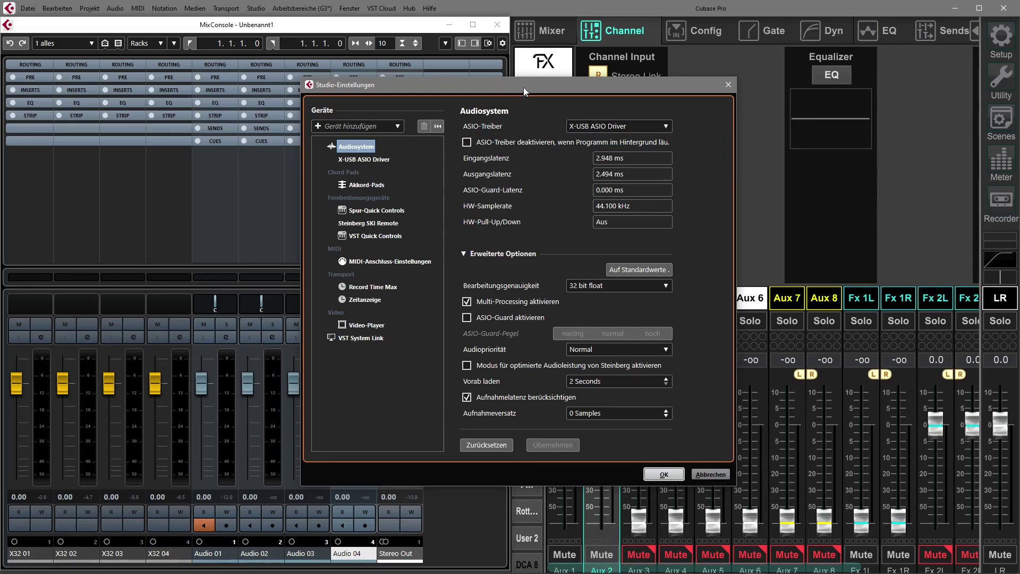
{"action": "left_click_drag", "start_coordinate": [524, 88], "coordinate": [512, 84]}
{"action": "left_click", "coordinate": [344, 158]}
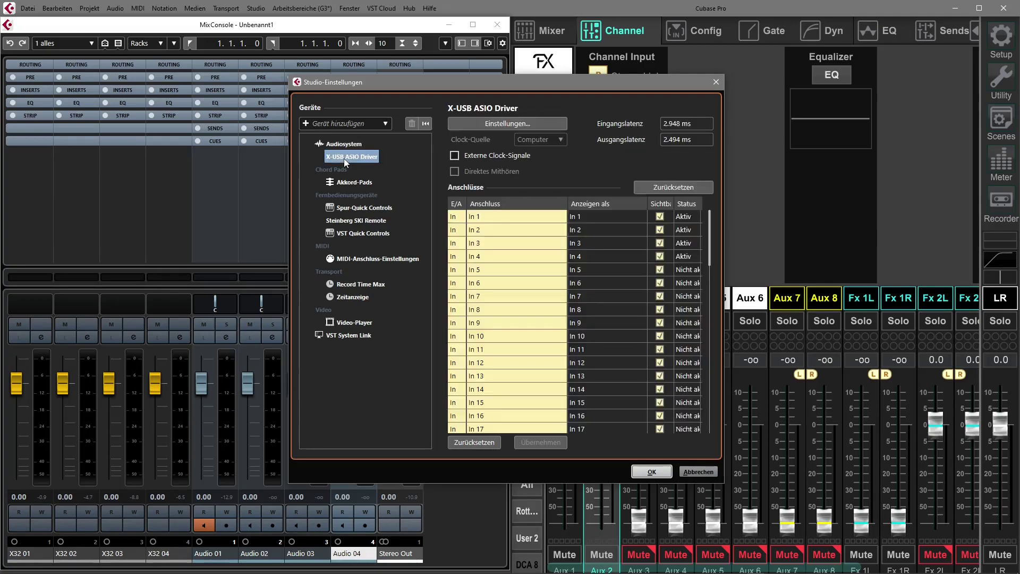
{"action": "left_click", "coordinate": [506, 125]}
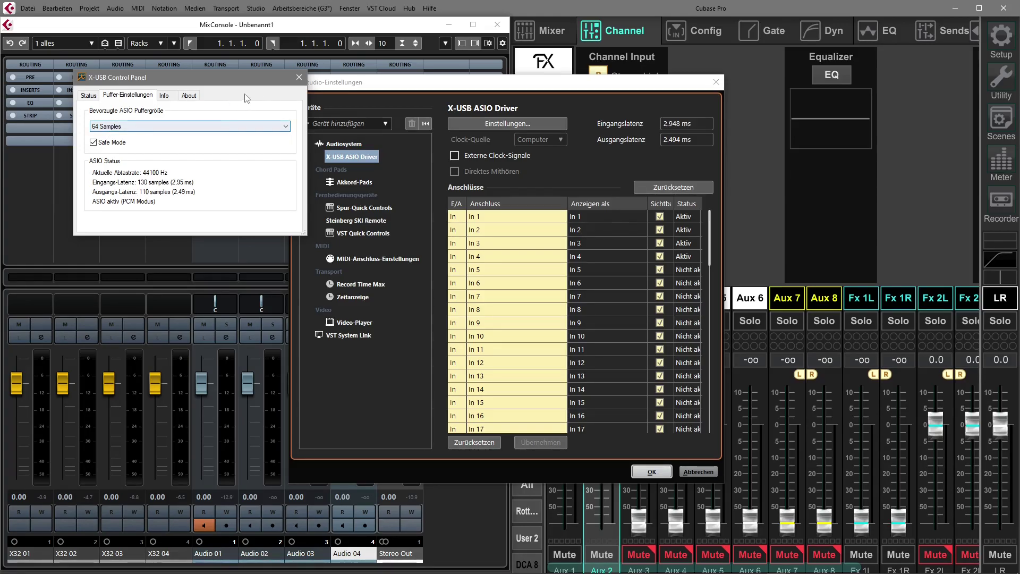
{"action": "left_click", "coordinate": [300, 77]}
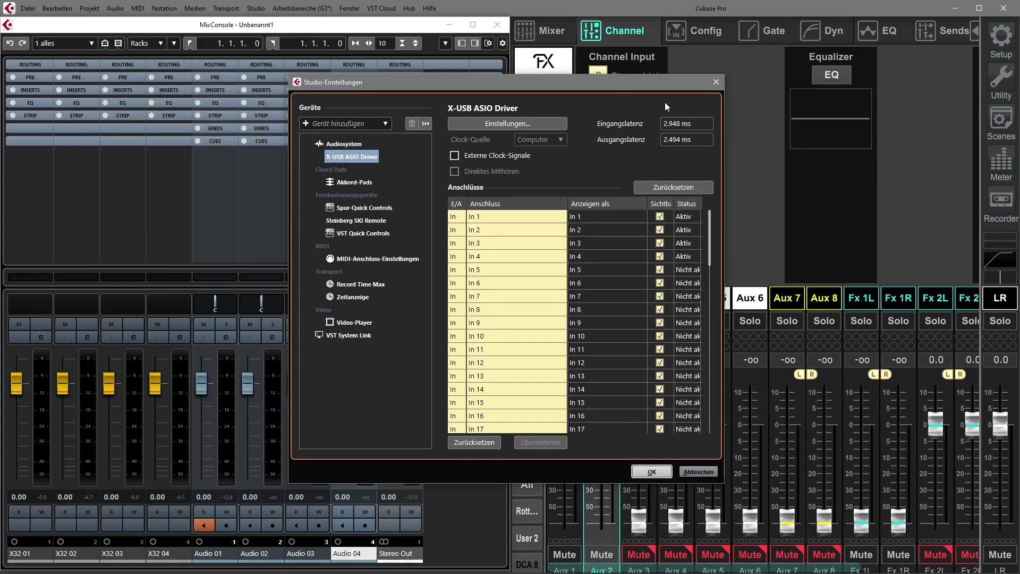
{"action": "left_click", "coordinate": [652, 472]}
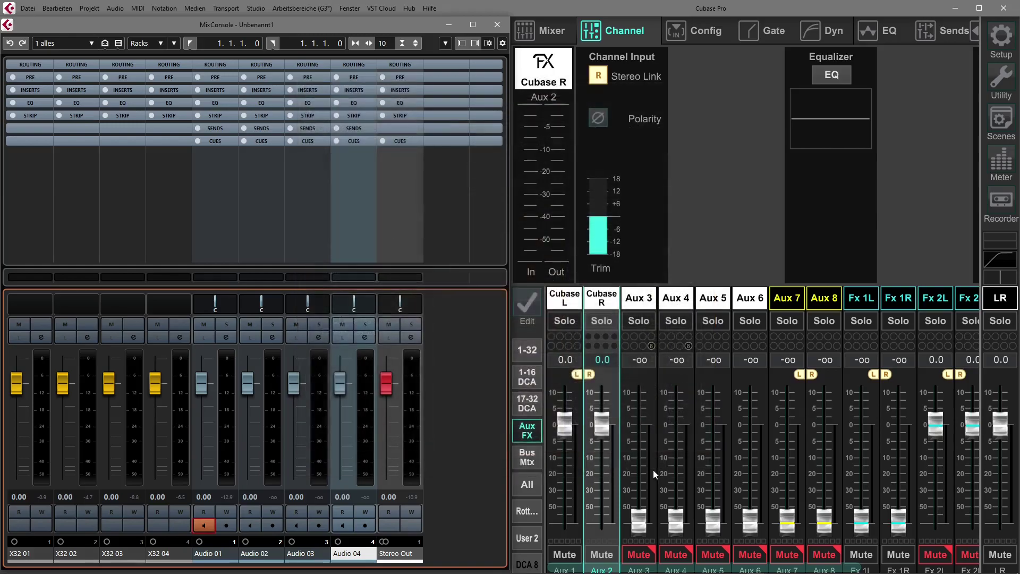
Step: Review the input and output bus assignments in the audio connections, then close the window
{"action": "key", "text": "F4"}
{"action": "left_click_drag", "start_coordinate": [623, 71], "coordinate": [533, 71]}
{"action": "left_click", "coordinate": [347, 86]}
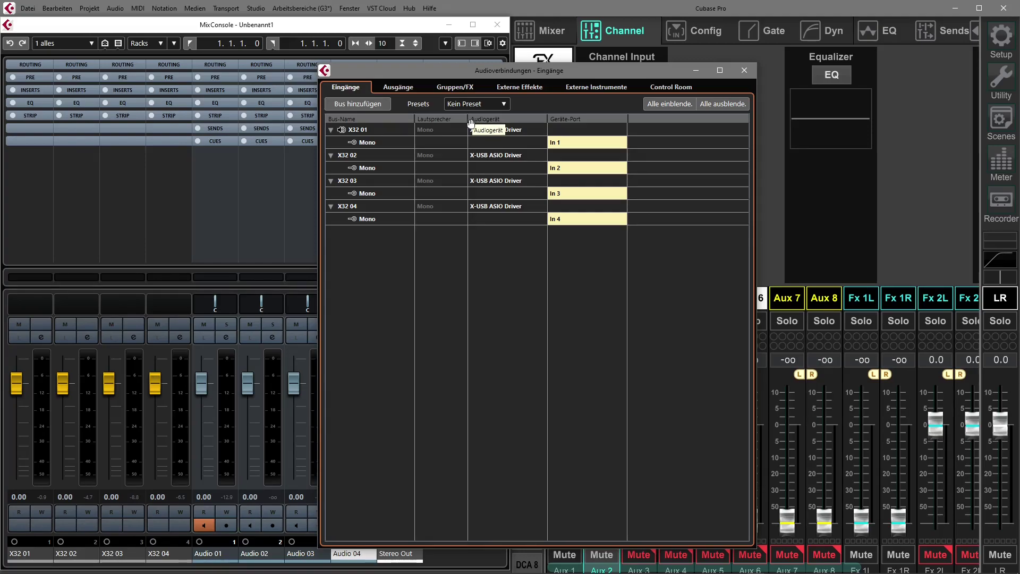
{"action": "left_click", "coordinate": [404, 88]}
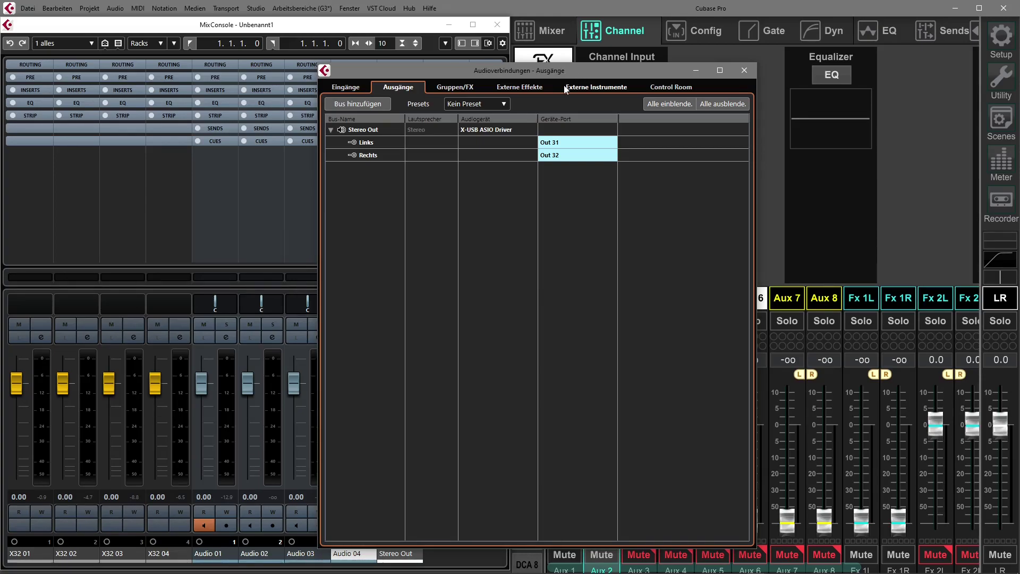
{"action": "left_click", "coordinate": [745, 71]}
Step: Turn off input monitoring on Audio 01 and check the input and output routing of the audio channels
{"action": "mouse_move", "coordinate": [594, 191]}
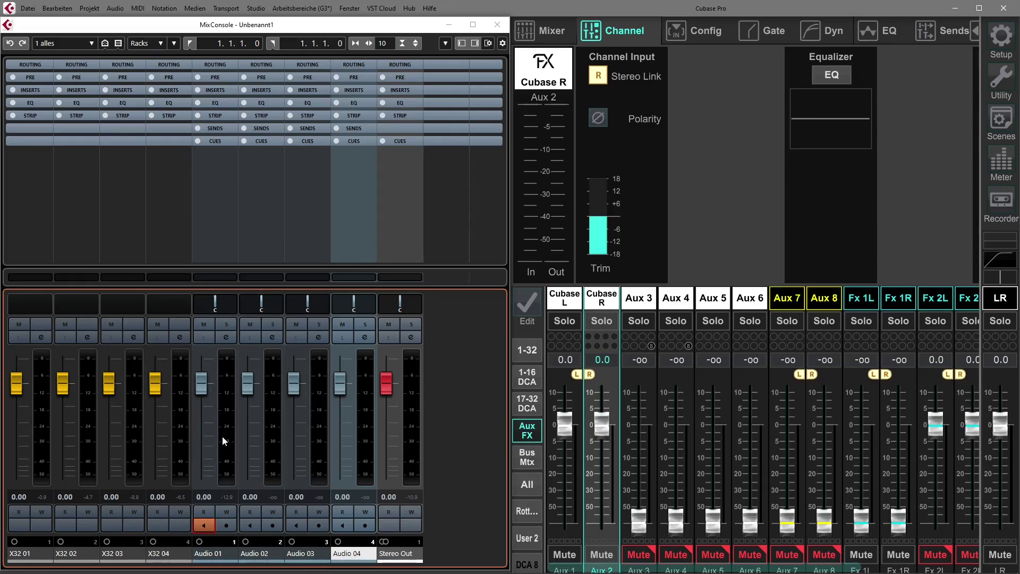
{"action": "left_click", "coordinate": [216, 66]}
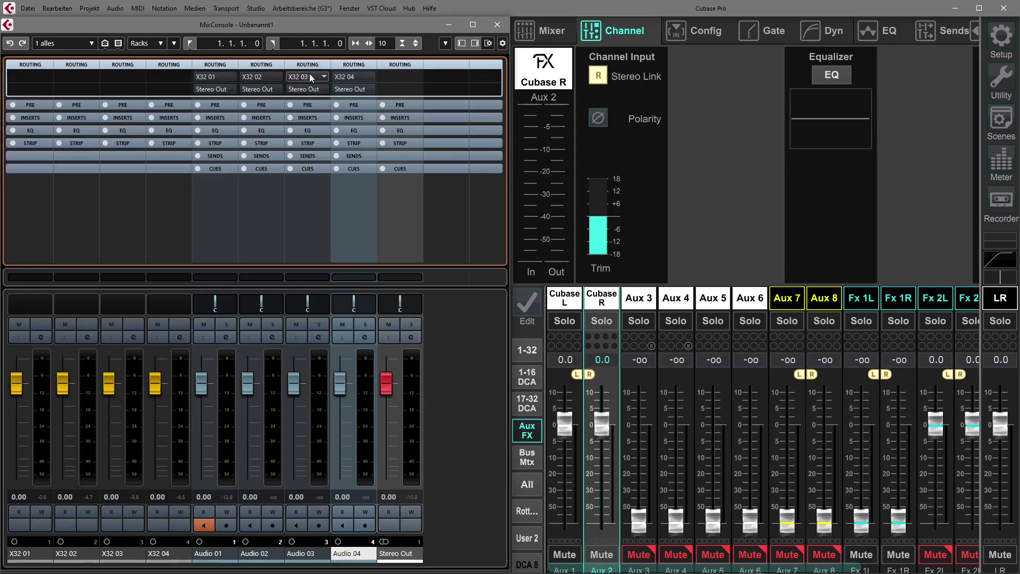
{"action": "left_click", "coordinate": [205, 525]}
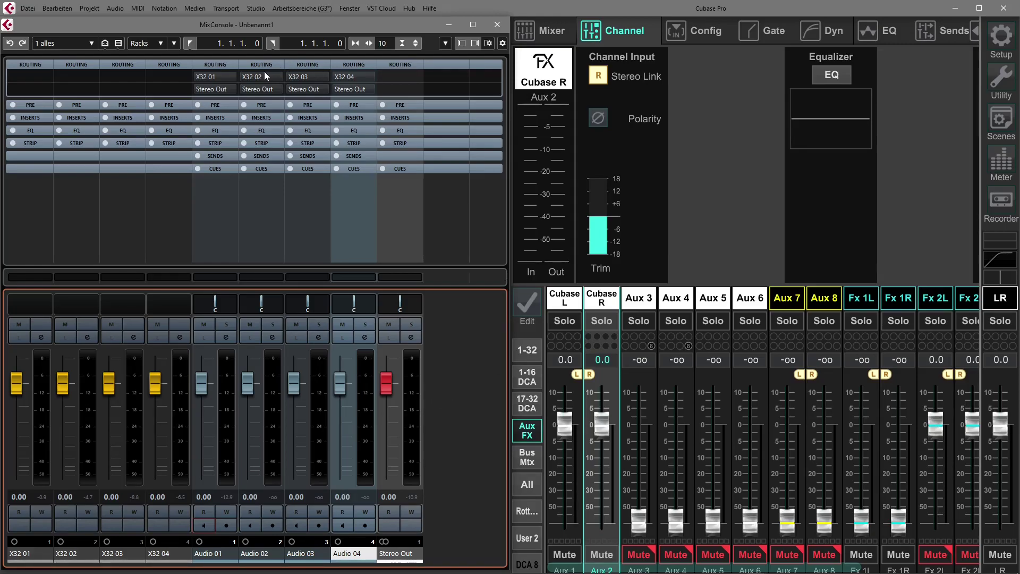
{"action": "left_click", "coordinate": [219, 67]}
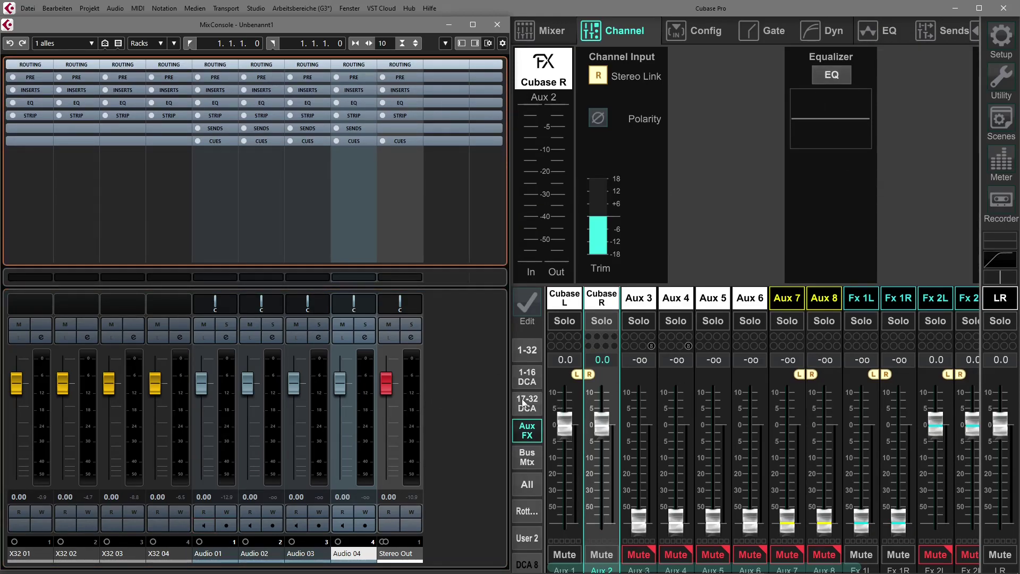
Step: Switch to X32 EDIT and open the routing matrix for the card outputs
{"action": "left_click", "coordinate": [574, 300]}
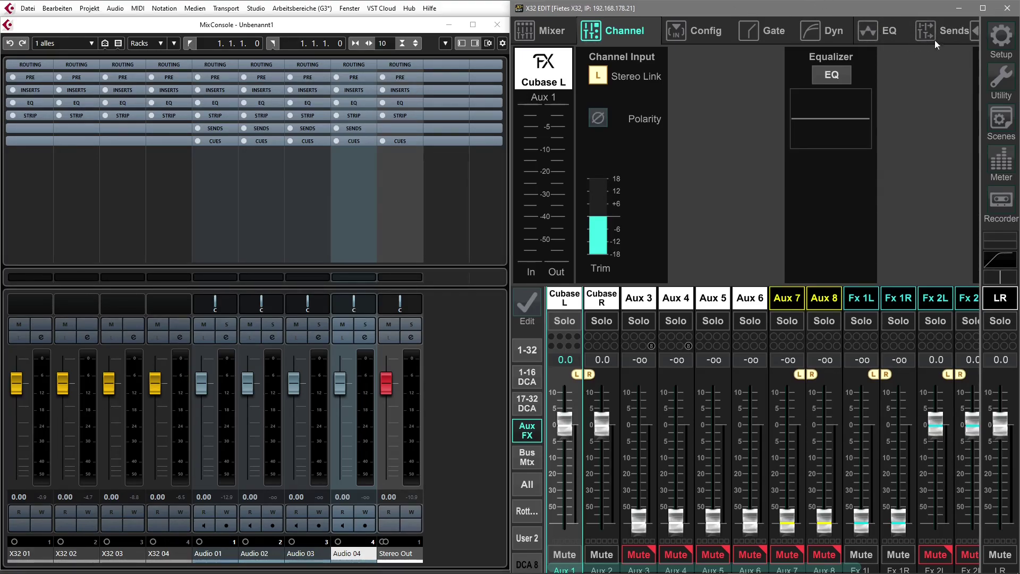
{"action": "left_click", "coordinate": [975, 31]}
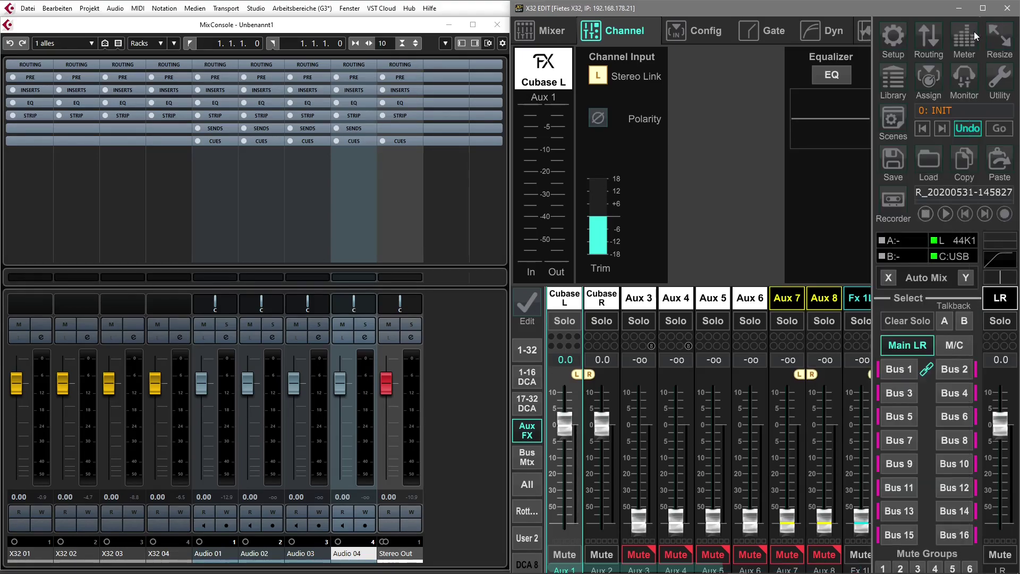
{"action": "left_click", "coordinate": [933, 31]}
{"action": "left_click_drag", "start_coordinate": [736, 20], "coordinate": [644, 65]}
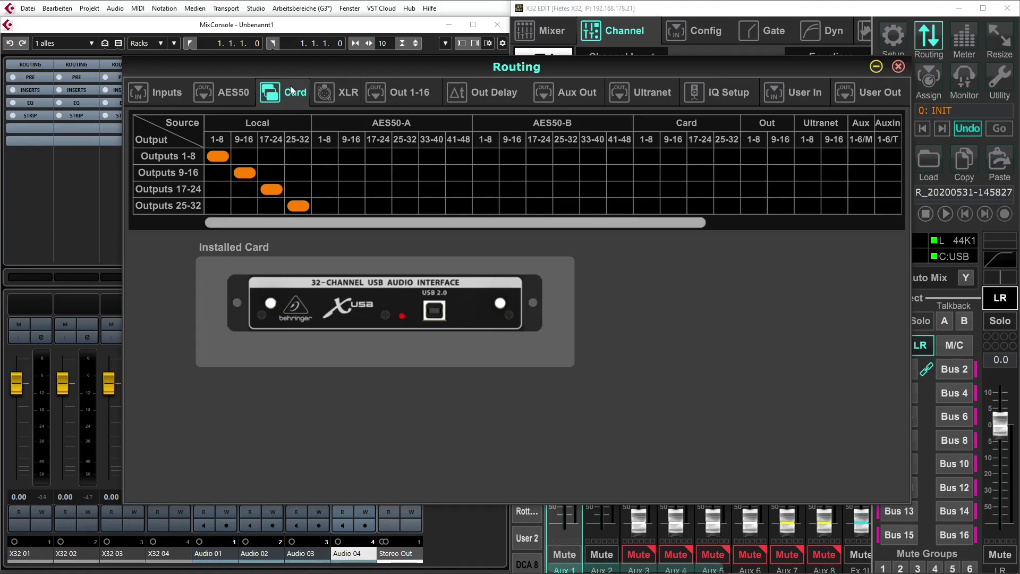
{"action": "left_click_drag", "start_coordinate": [515, 68], "coordinate": [528, 67]}
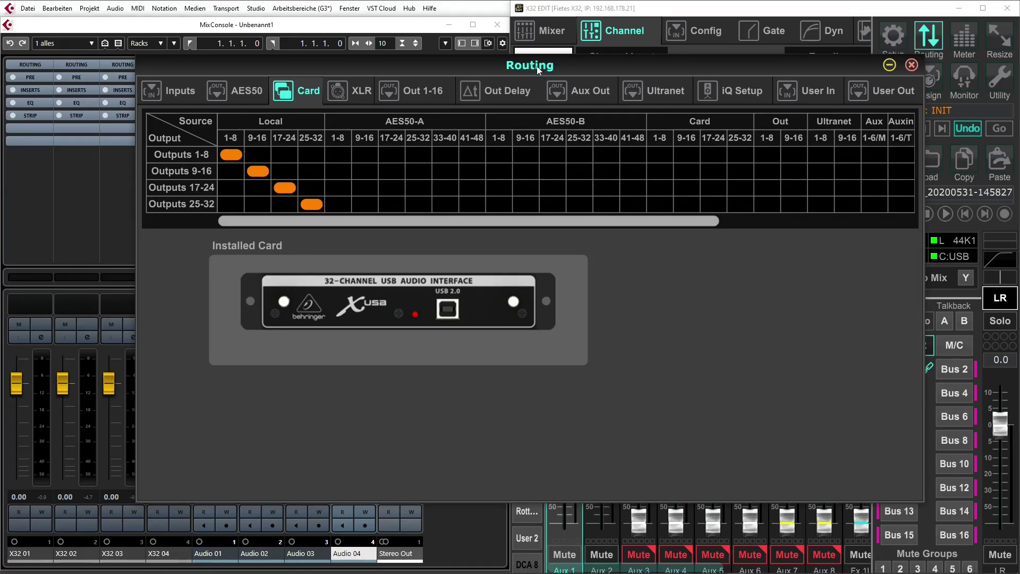
{"action": "left_click_drag", "start_coordinate": [537, 65], "coordinate": [544, 72]}
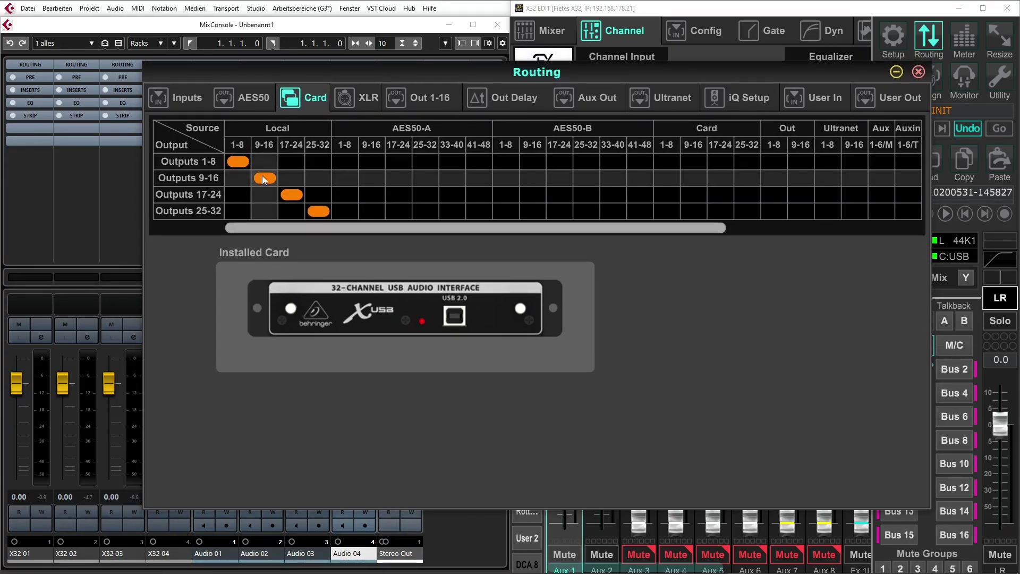
{"action": "mouse_move", "coordinate": [394, 75]}
{"action": "left_mouse_down"}
{"action": "mouse_move", "coordinate": [434, 72]}
{"action": "mouse_move", "coordinate": [381, 66]}
{"action": "left_mouse_up"}
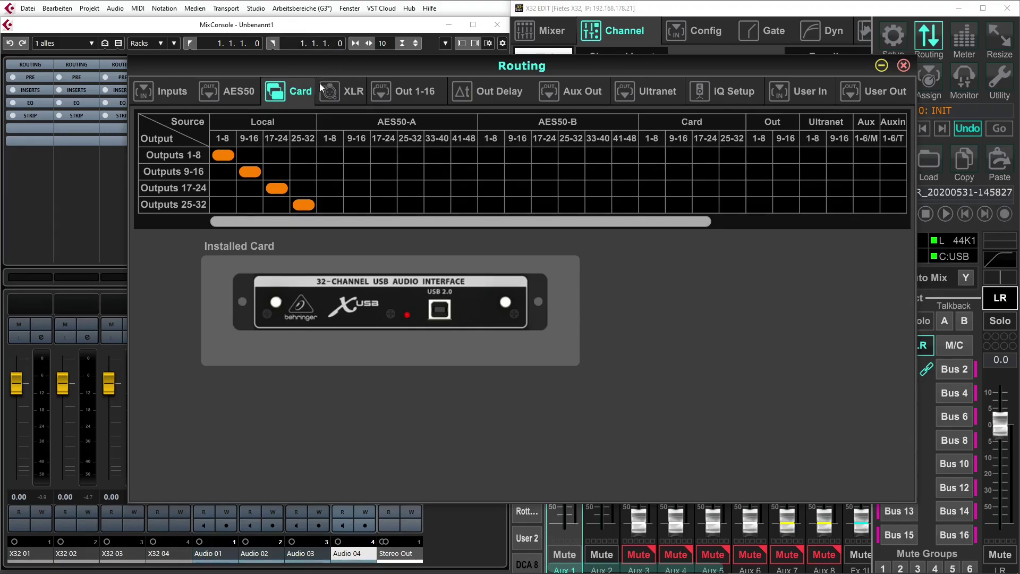
Step: Route card outputs 1-8, 9-16, 17-24 and 25-32 from the matching AES50-A source blocks
{"action": "left_click", "coordinate": [329, 155]}
{"action": "left_click", "coordinate": [357, 172]}
{"action": "left_click", "coordinate": [384, 189]}
{"action": "left_click", "coordinate": [411, 204]}
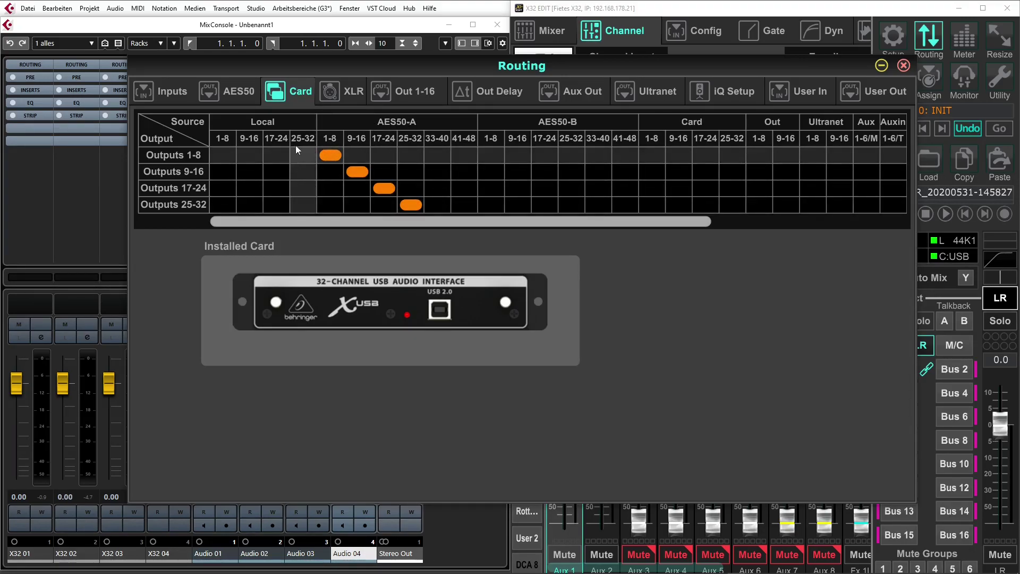
Step: Route card outputs 1-8, 9-16, 17-24 and 25-32 from the matching Local source blocks and close the routing window
{"action": "left_click", "coordinate": [177, 92]}
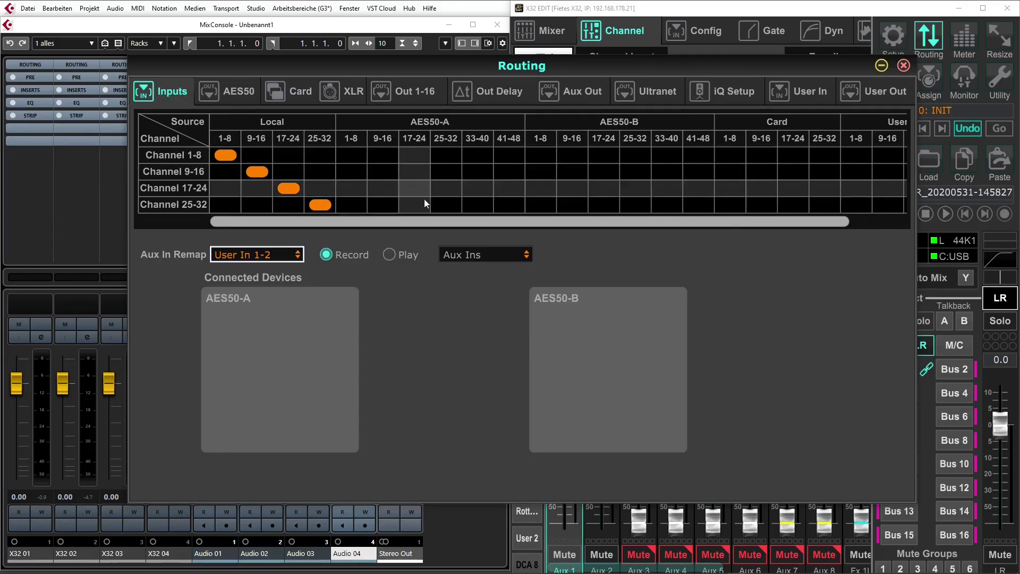
{"action": "left_click", "coordinate": [235, 90]}
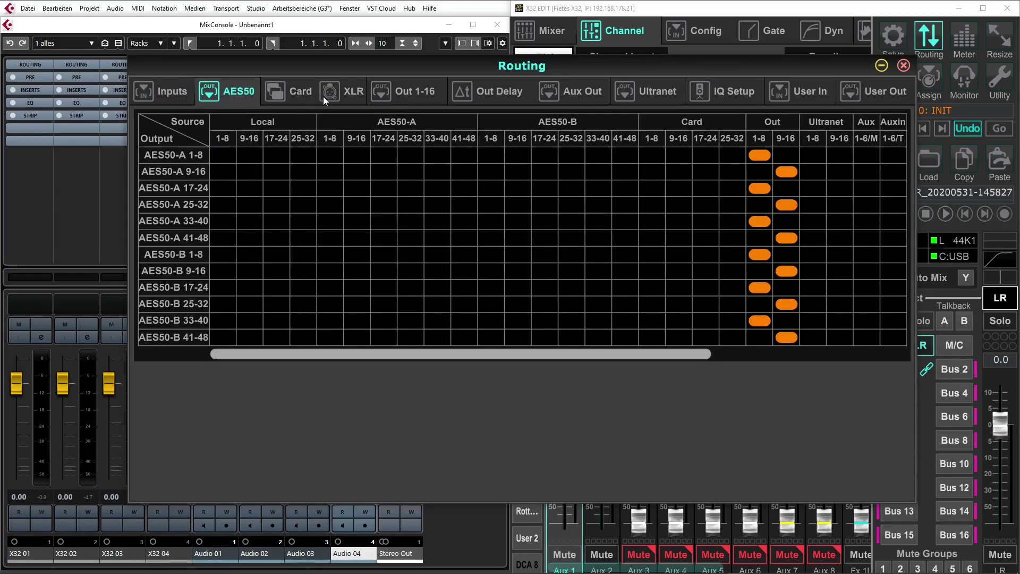
{"action": "left_click", "coordinate": [298, 94]}
{"action": "left_click", "coordinate": [225, 151]}
{"action": "left_click", "coordinate": [251, 169]}
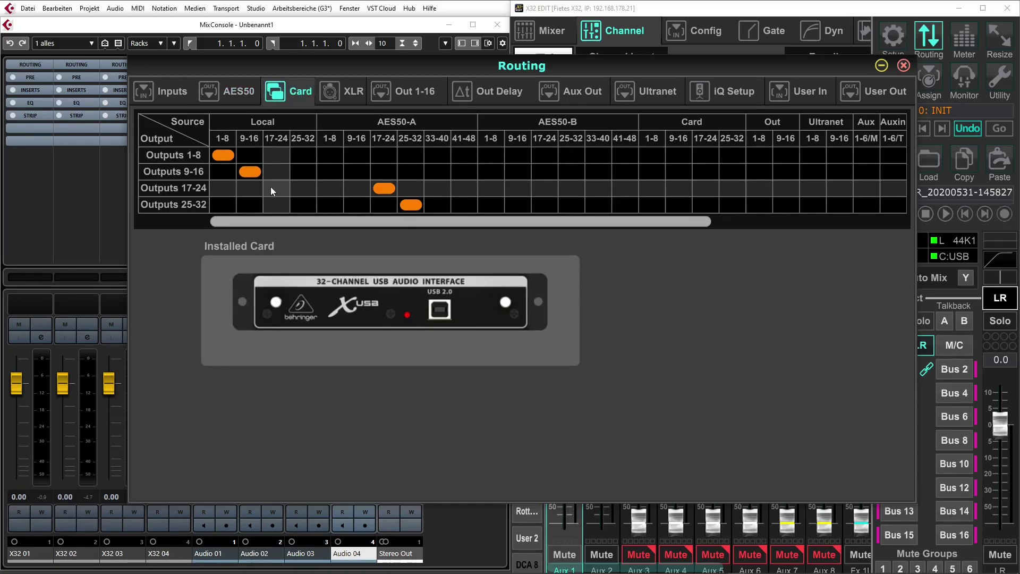
{"action": "left_click", "coordinate": [271, 189]}
{"action": "left_click", "coordinate": [301, 207]}
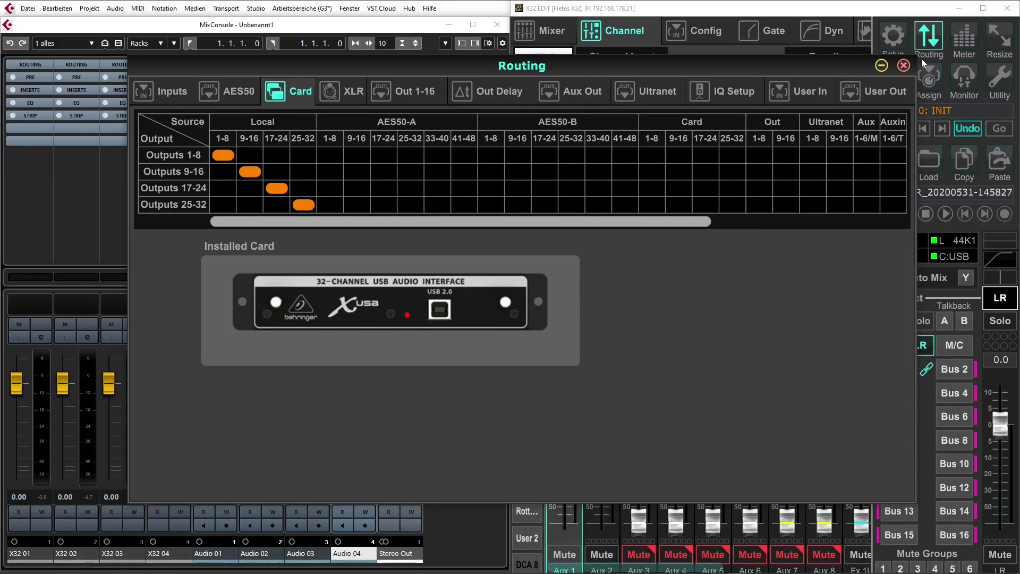
{"action": "left_click", "coordinate": [906, 65]}
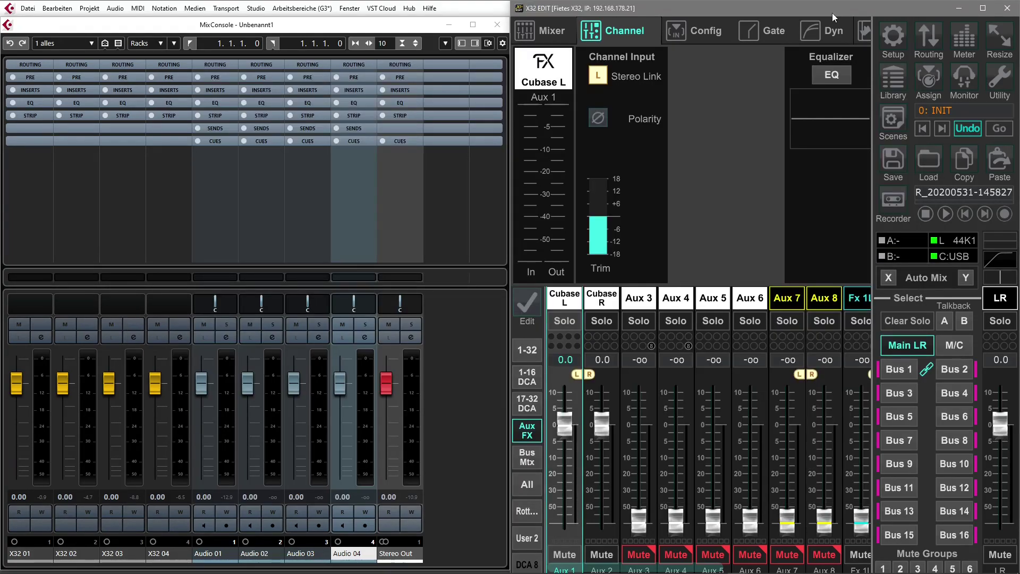
Step: Show the configuration of Ch 01 in the channel 1-16 layer and choose 01 : In01 as its source
{"action": "left_click", "coordinate": [527, 376]}
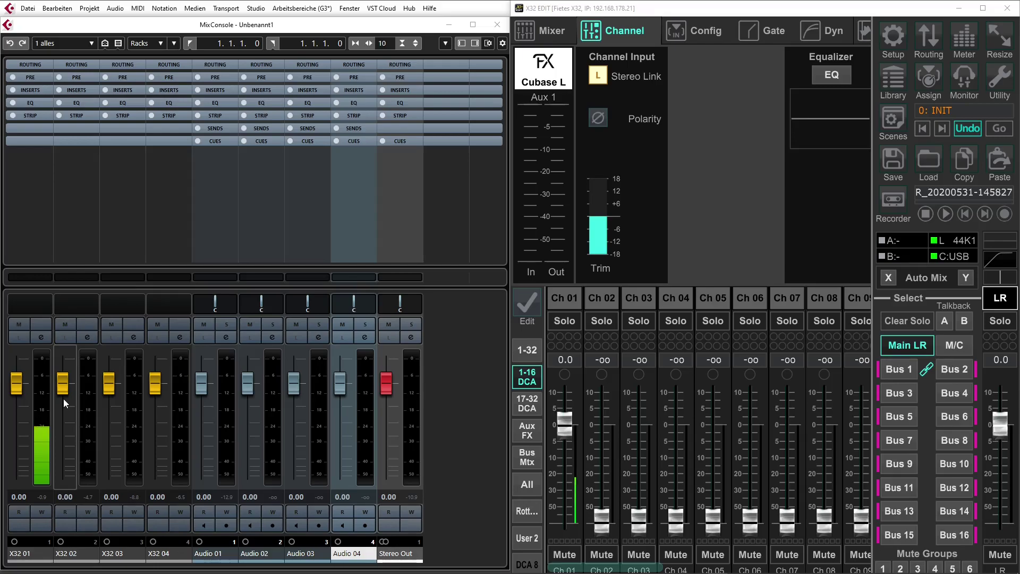
{"action": "left_click", "coordinate": [566, 298]}
{"action": "left_click", "coordinate": [704, 33]}
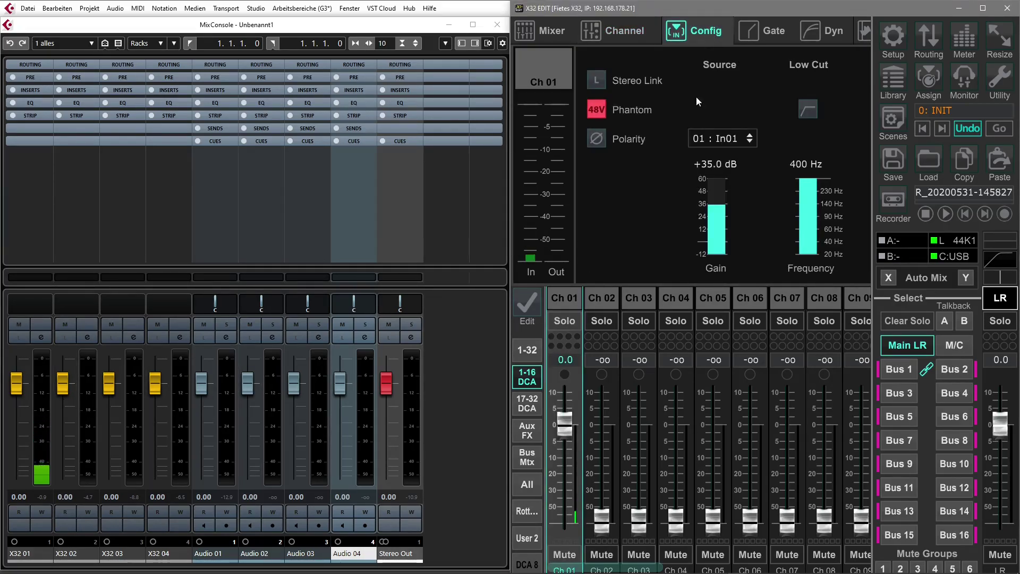
{"action": "left_click", "coordinate": [748, 138]}
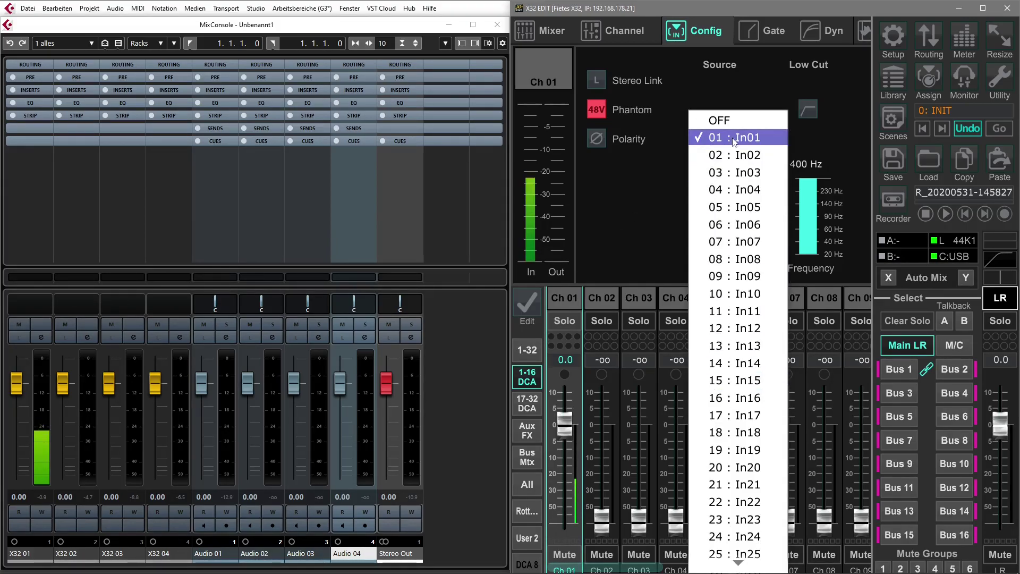
{"action": "left_click", "coordinate": [742, 139]}
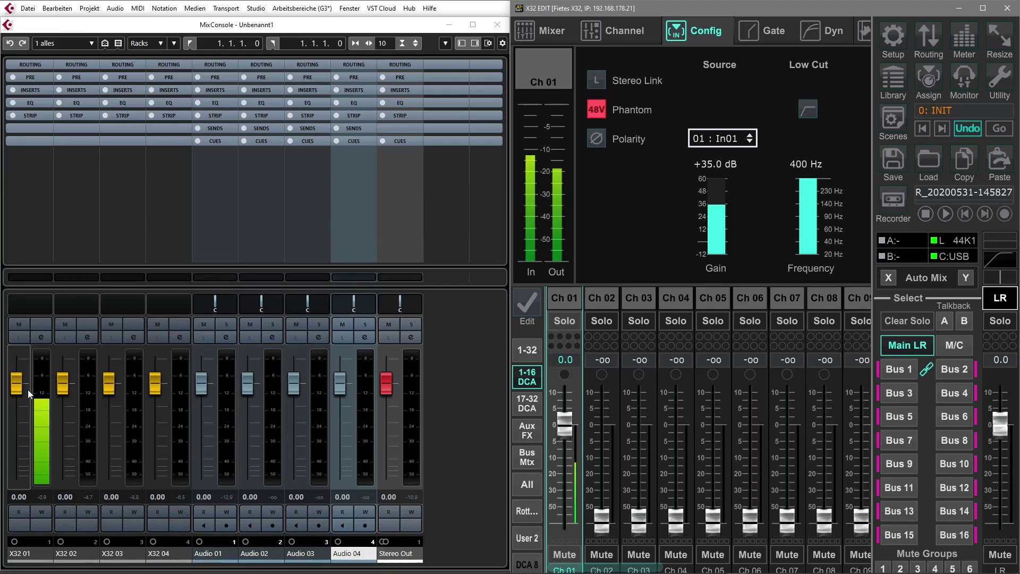
Step: Turn on input monitoring for Audio 01 in Cubase and check its routing and the Cubase L/R return channels on the console
{"action": "left_click", "coordinate": [204, 526]}
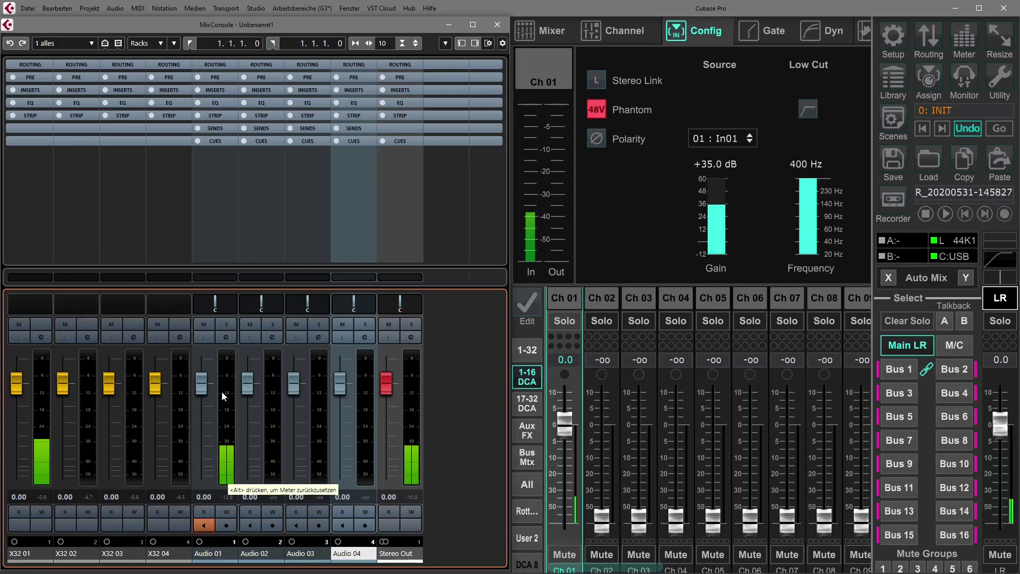
{"action": "left_click", "coordinate": [220, 65]}
{"action": "left_click", "coordinate": [219, 65]}
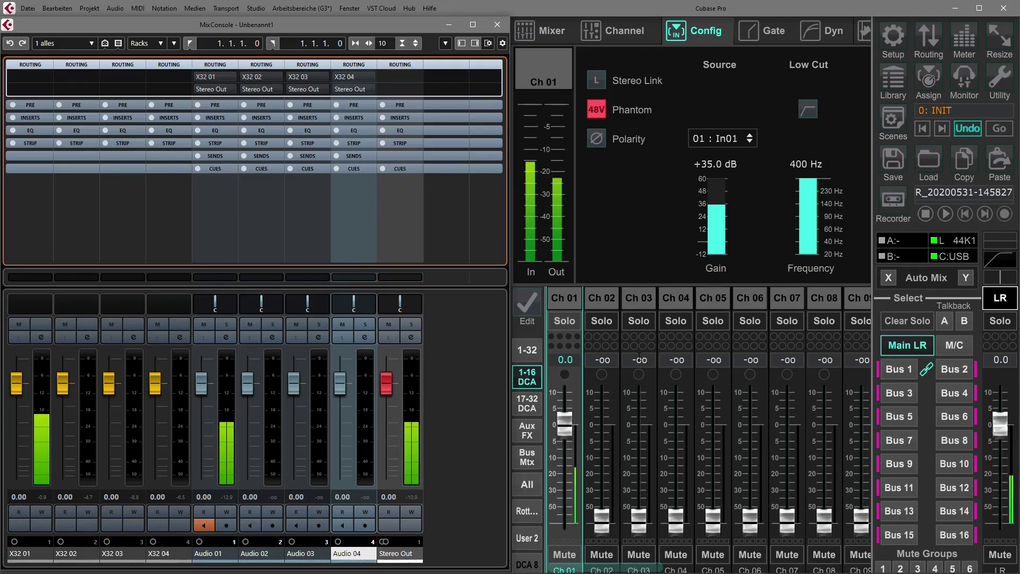
{"action": "left_click", "coordinate": [535, 433]}
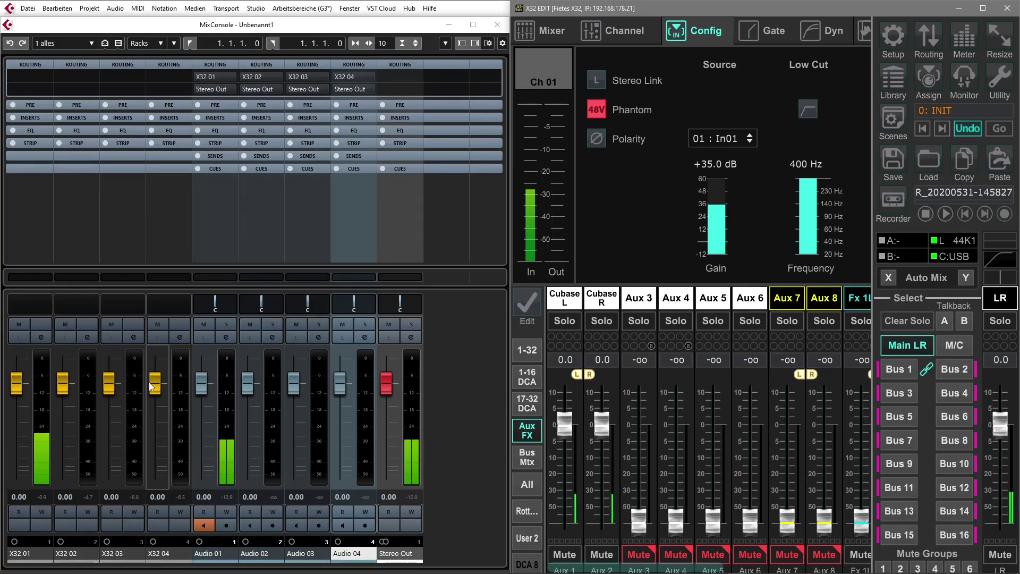
{"action": "left_click", "coordinate": [534, 379]}
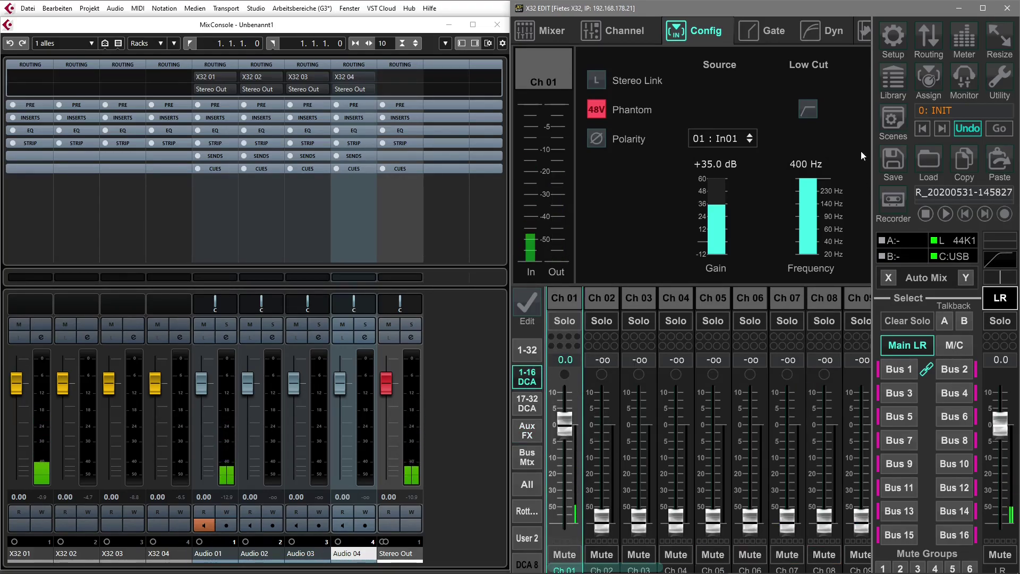
Step: Open the console's card routing and assign card Outputs 1-8 to the Out 1-8 source block
{"action": "left_click", "coordinate": [931, 35]}
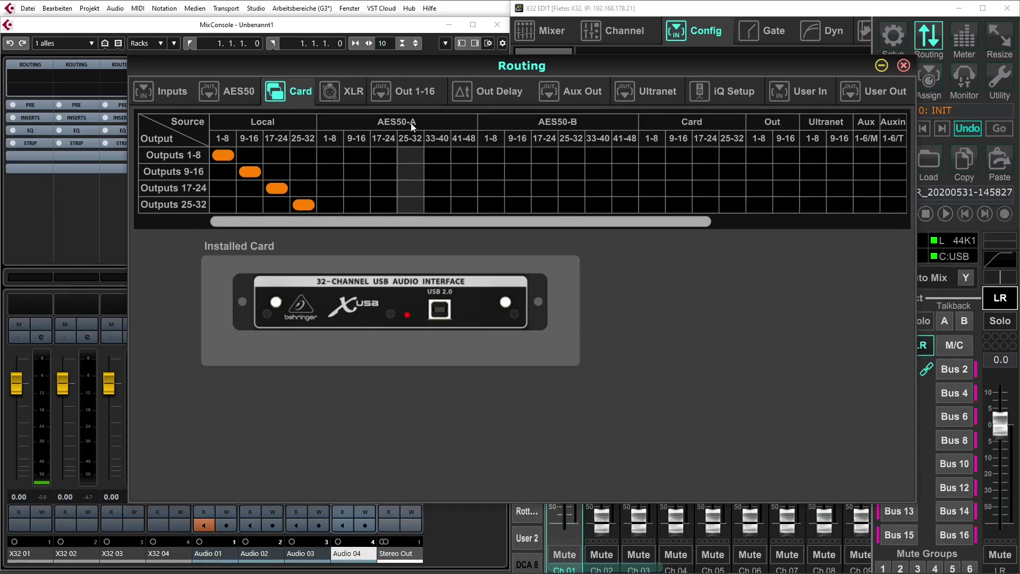
{"action": "left_click_drag", "start_coordinate": [656, 219], "coordinate": [786, 224]}
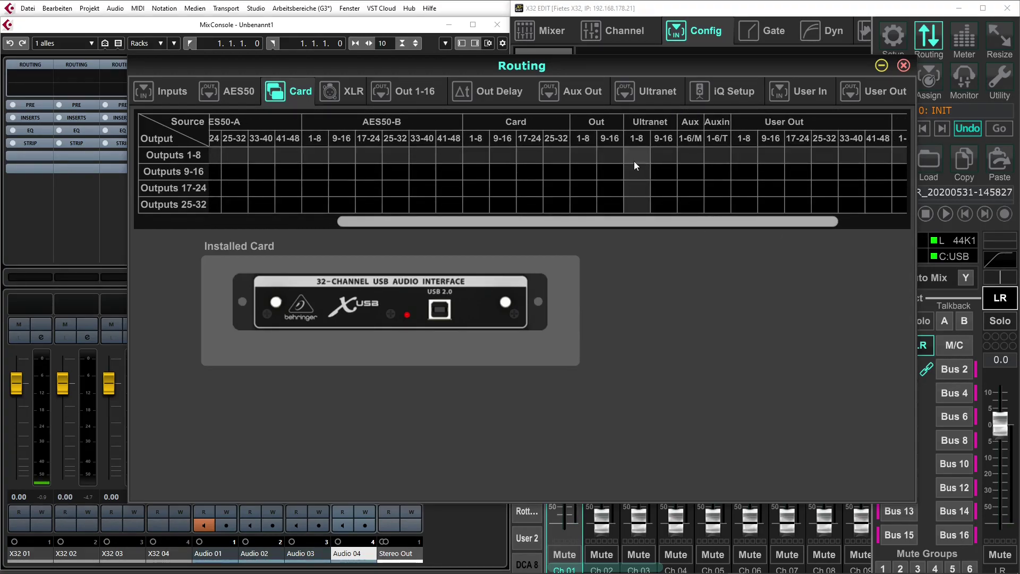
{"action": "left_click", "coordinate": [585, 154]}
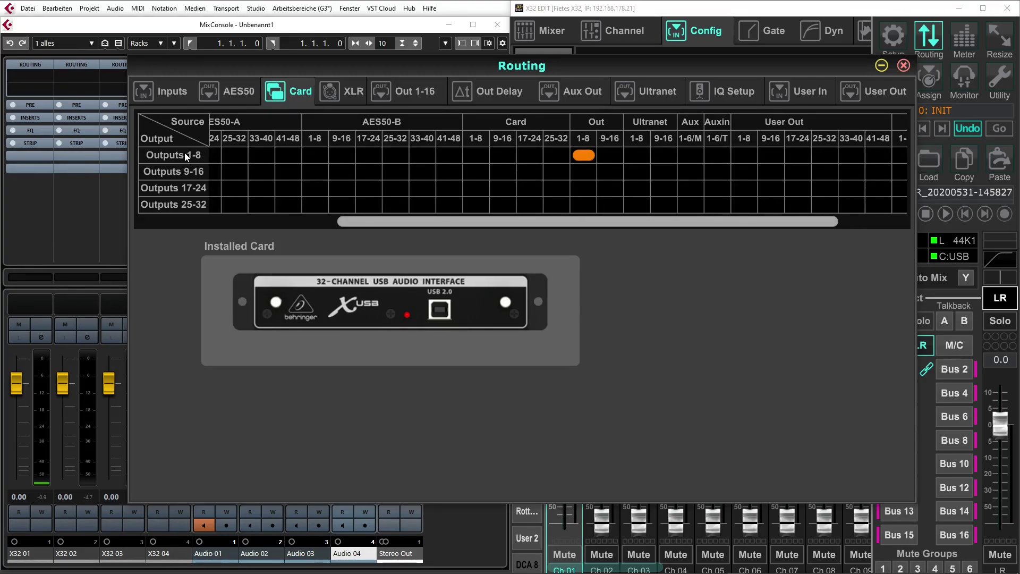
Step: Examine the Out 1-16 assignments and the signal taps on Direct Out Channel 01, and close the routing window
{"action": "left_click", "coordinate": [412, 90]}
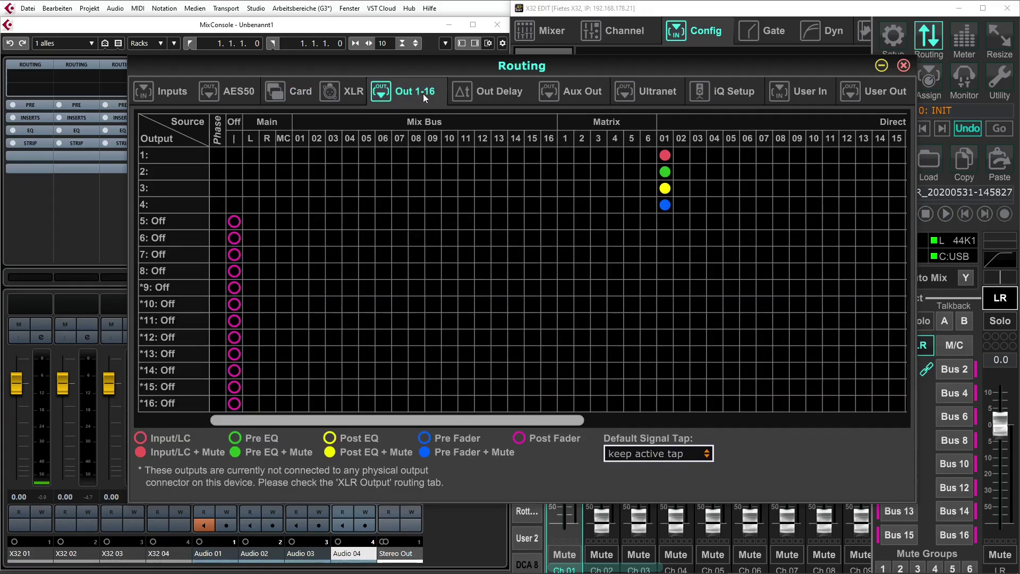
{"action": "mouse_move", "coordinate": [373, 416]}
{"action": "left_mouse_down"}
{"action": "mouse_move", "coordinate": [390, 420]}
{"action": "mouse_move", "coordinate": [372, 420]}
{"action": "left_mouse_up"}
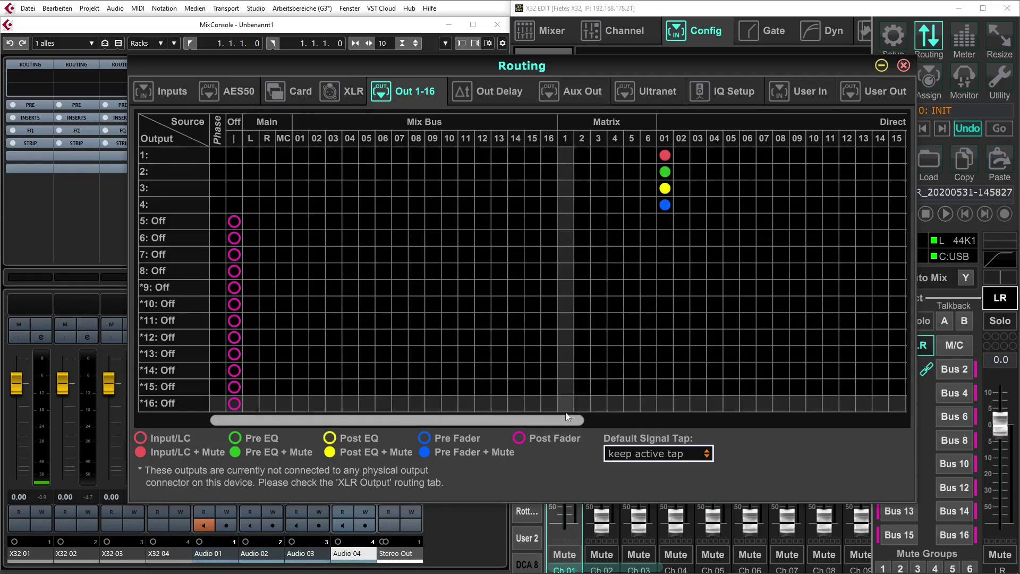
{"action": "scroll", "coordinate": [611, 420], "scroll_direction": "right", "scroll_amount": 2}
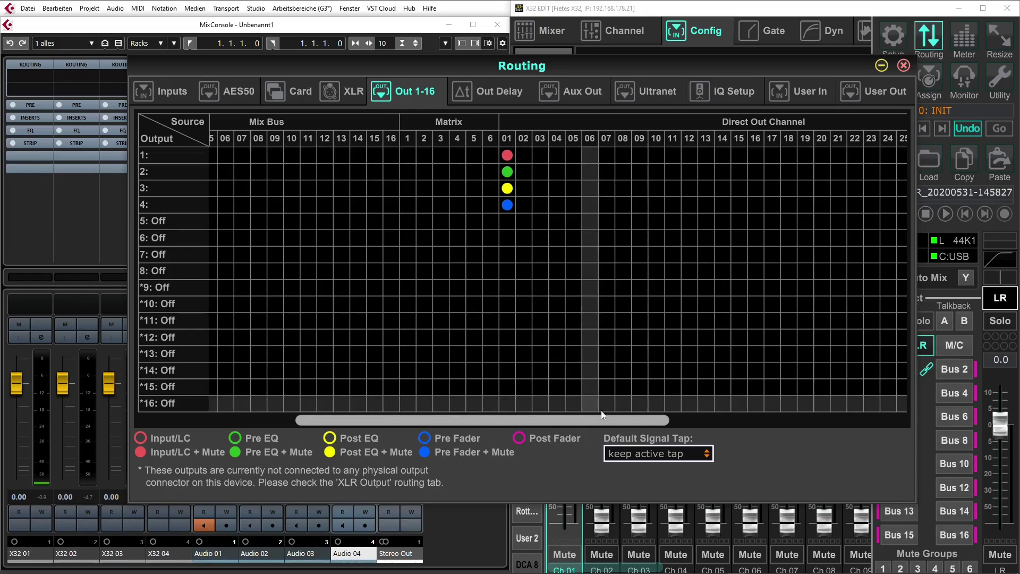
{"action": "scroll", "coordinate": [632, 423], "scroll_direction": "left", "scroll_amount": 2}
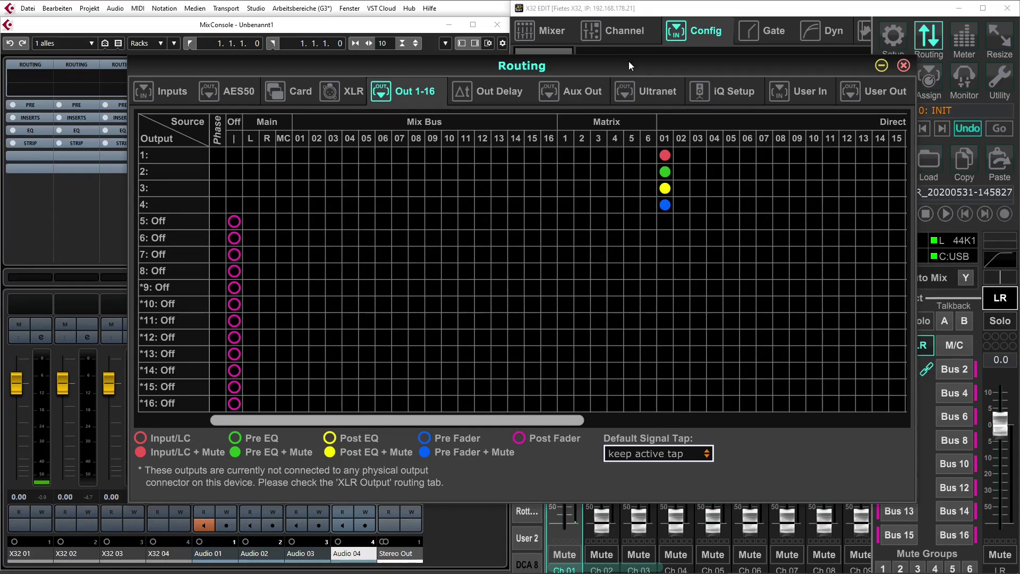
{"action": "key", "text": "Escape"}
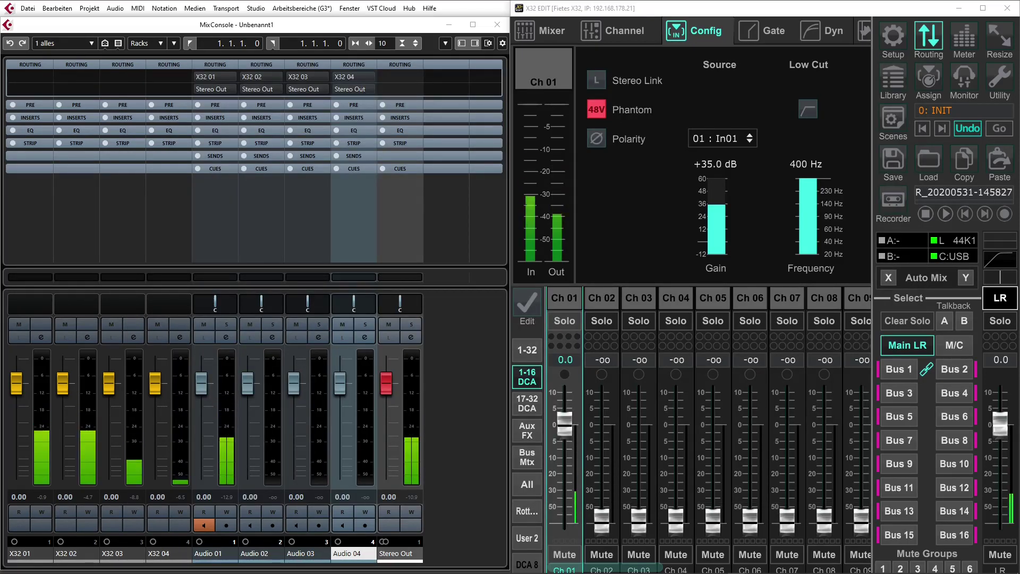
Step: Show the Ch 01 channel strip overview full screen and compare its processing stages with the Out 1-16 signal taps
{"action": "mouse_move", "coordinate": [711, 256]}
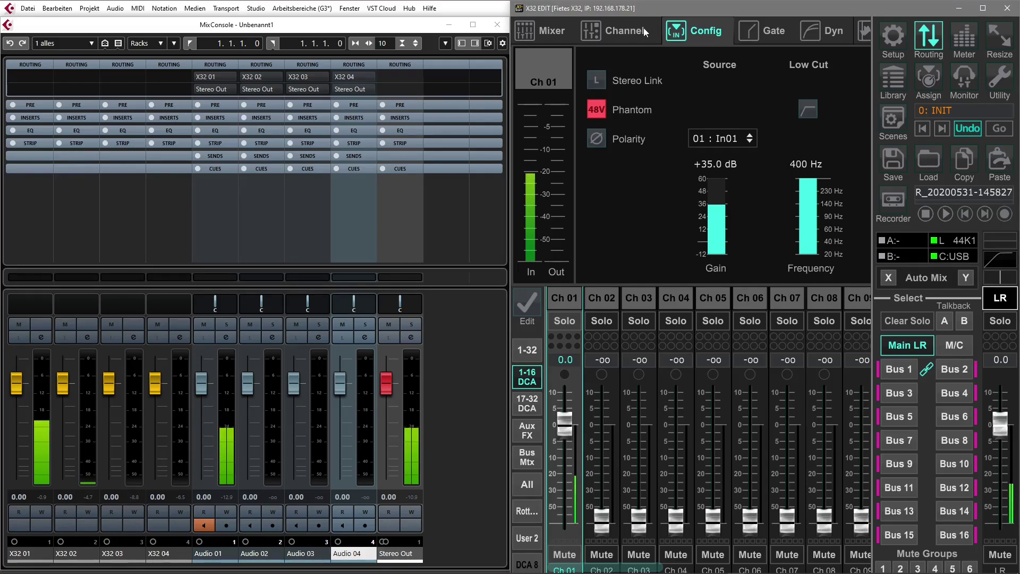
{"action": "left_click", "coordinate": [626, 31]}
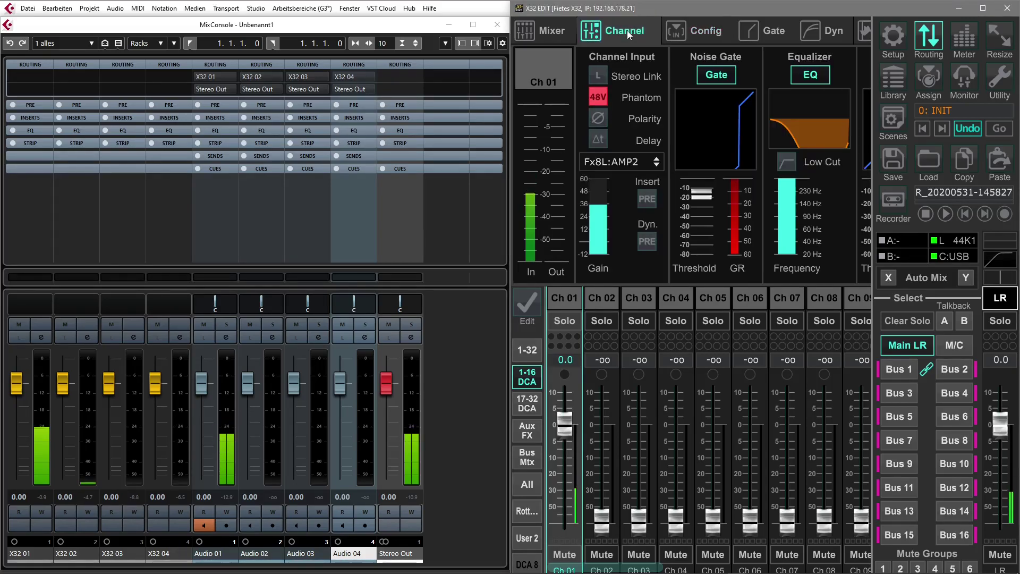
{"action": "left_click", "coordinate": [983, 9]}
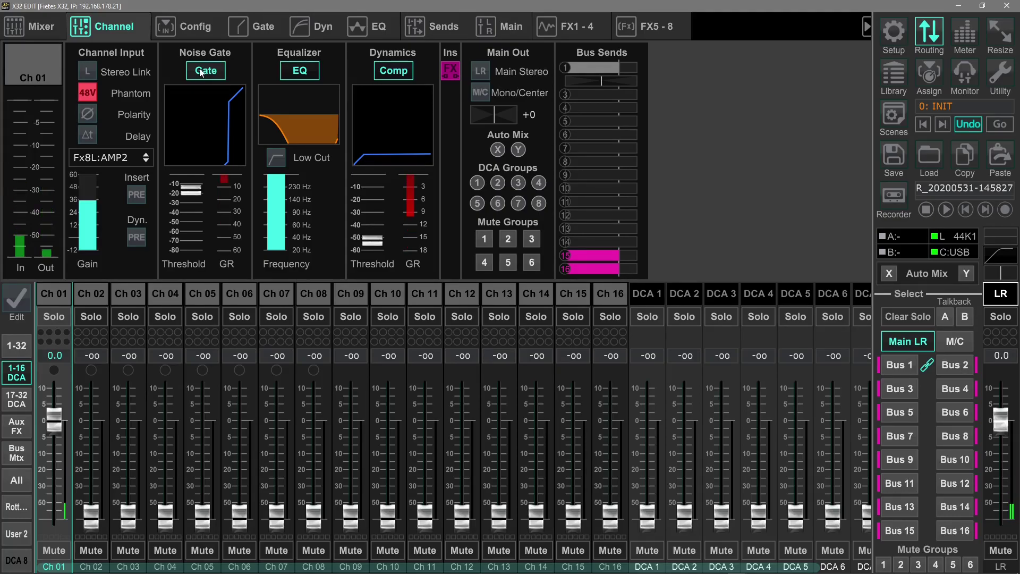
{"action": "left_click", "coordinate": [930, 35]}
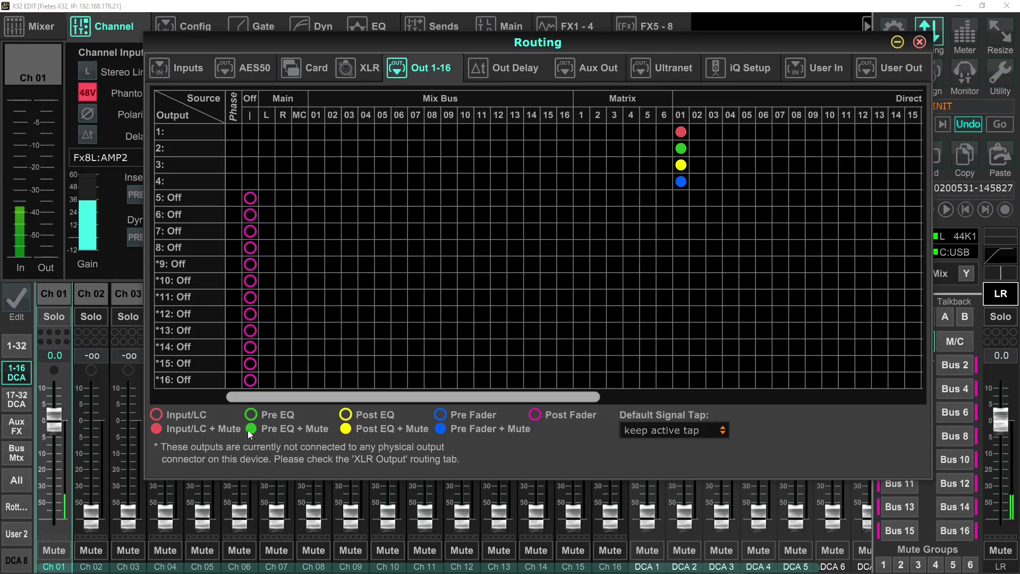
{"action": "left_click", "coordinate": [920, 42]}
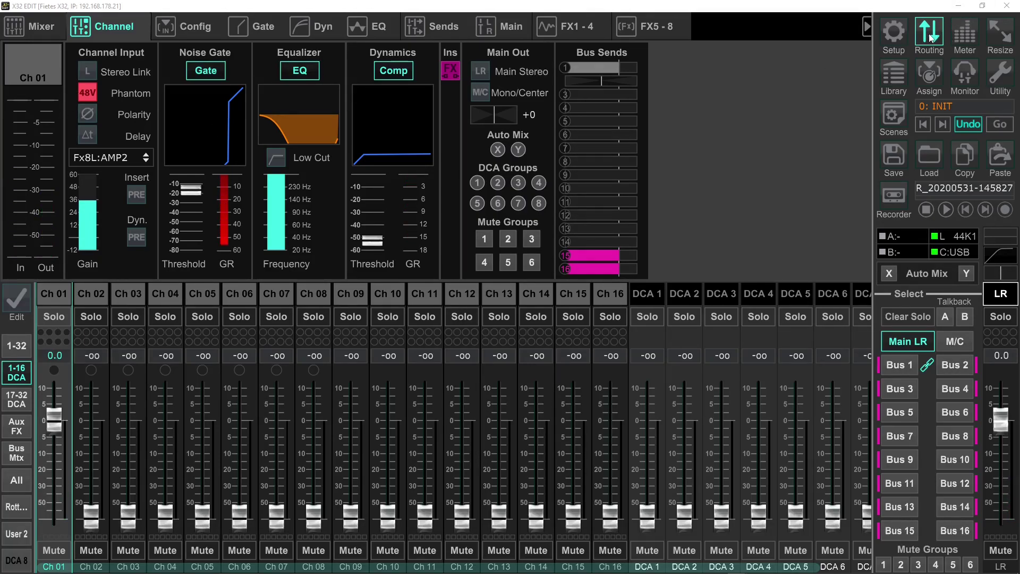
{"action": "left_click", "coordinate": [982, 6]}
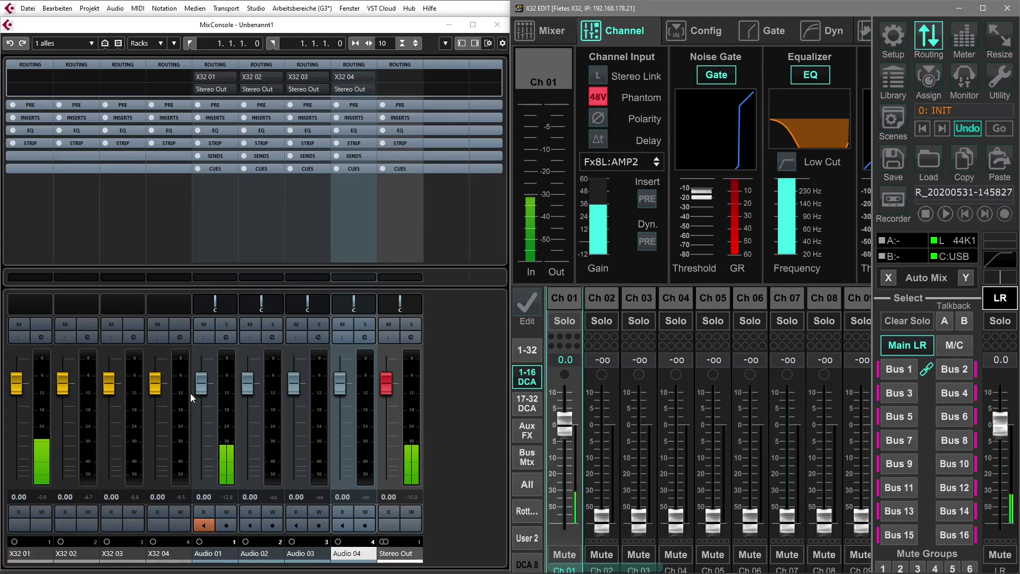
Step: Switch the Ch 01 noise gate off and on again to compare the X32 input levels, and recheck the Out 1-16 taps
{"action": "left_click", "coordinate": [723, 76]}
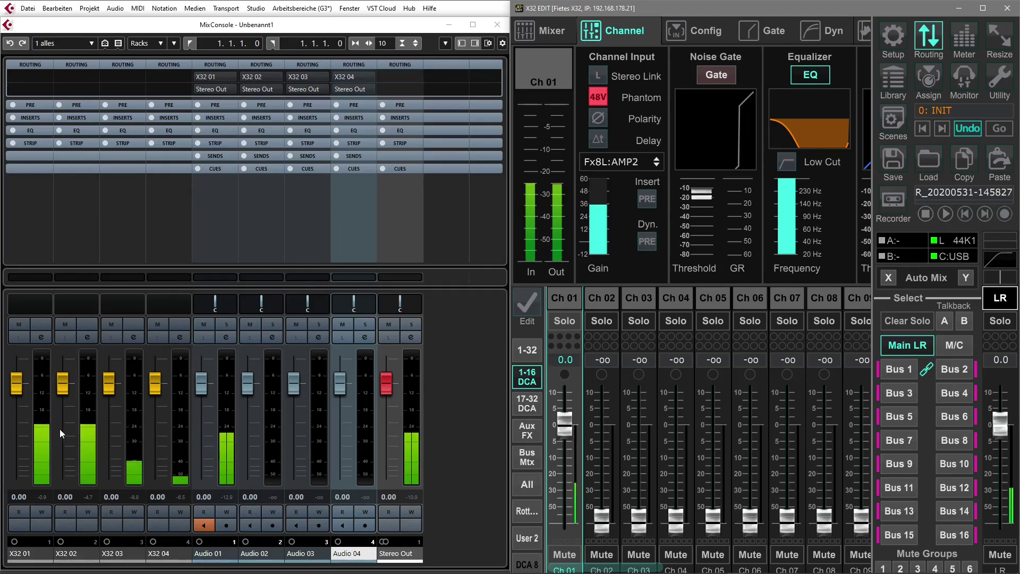
{"action": "left_click", "coordinate": [703, 80]}
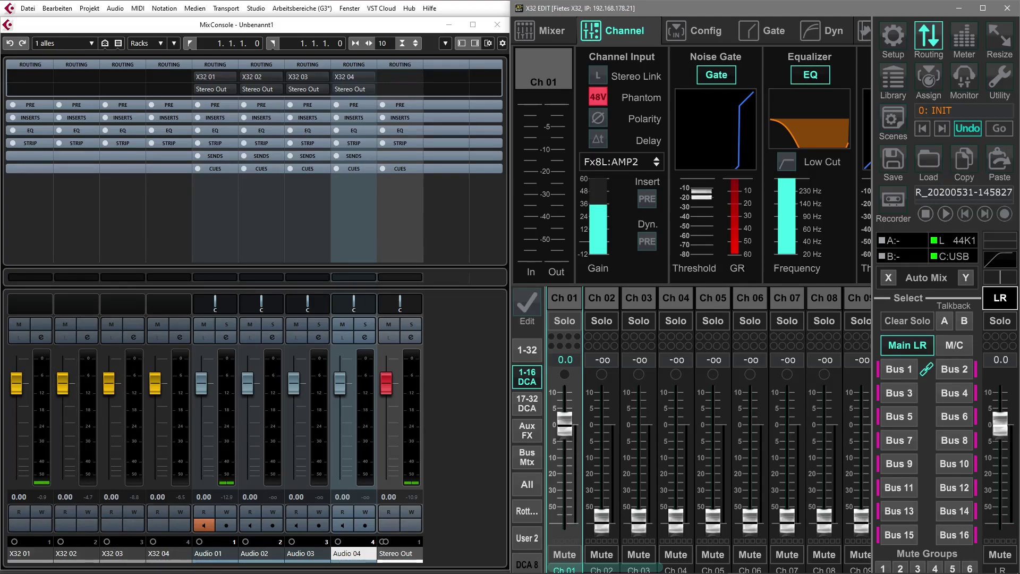
{"action": "left_click", "coordinate": [929, 36]}
{"action": "left_click_drag", "start_coordinate": [603, 60], "coordinate": [596, 59]}
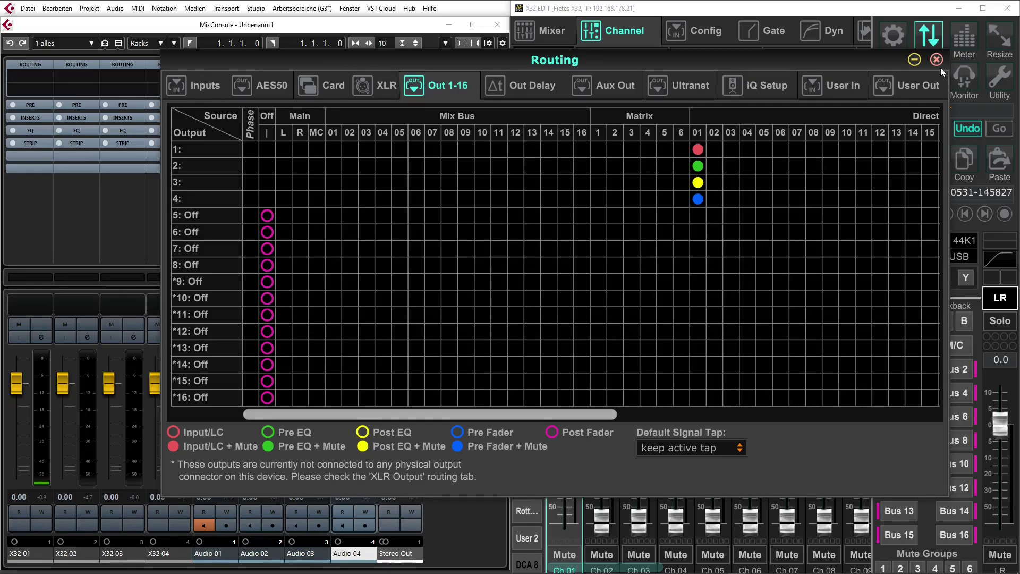
{"action": "left_click", "coordinate": [937, 59]}
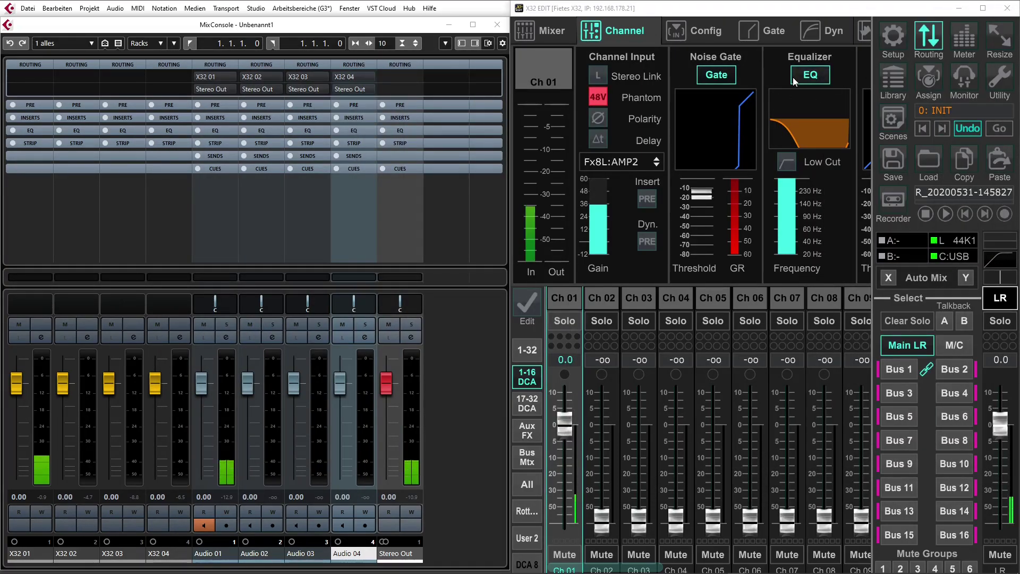
Step: Turn off the noise gate on Ch 01, inspect its EQ bands, and turn off the equalizer
{"action": "left_click", "coordinate": [718, 75]}
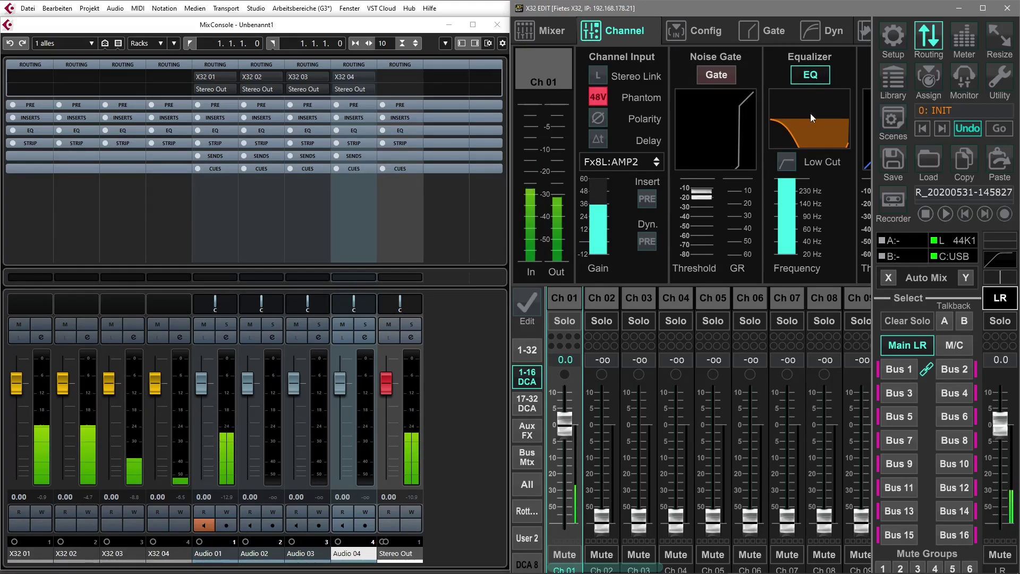
{"action": "left_click", "coordinate": [870, 30]}
{"action": "left_click", "coordinate": [889, 32]}
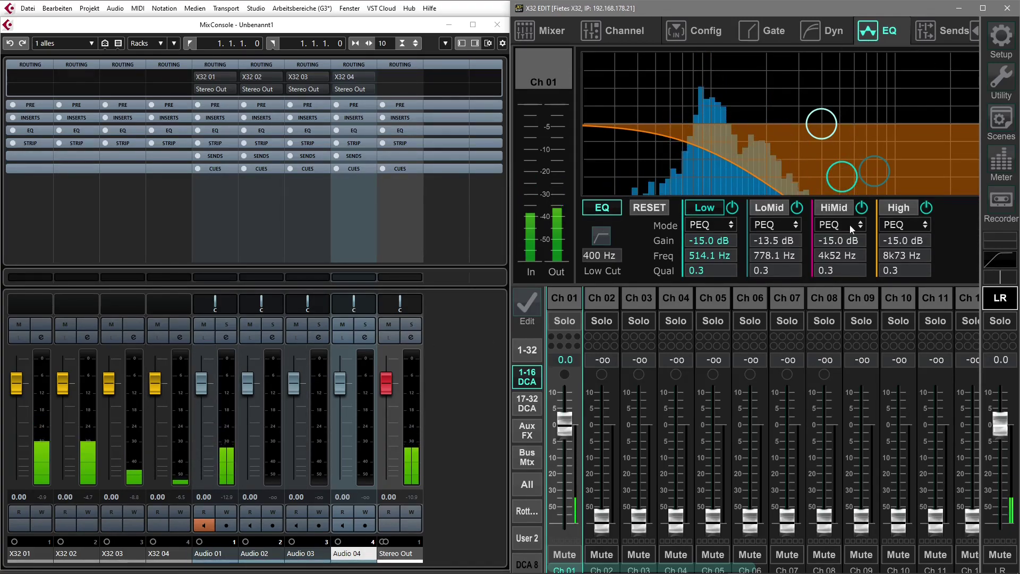
{"action": "left_click", "coordinate": [622, 31]}
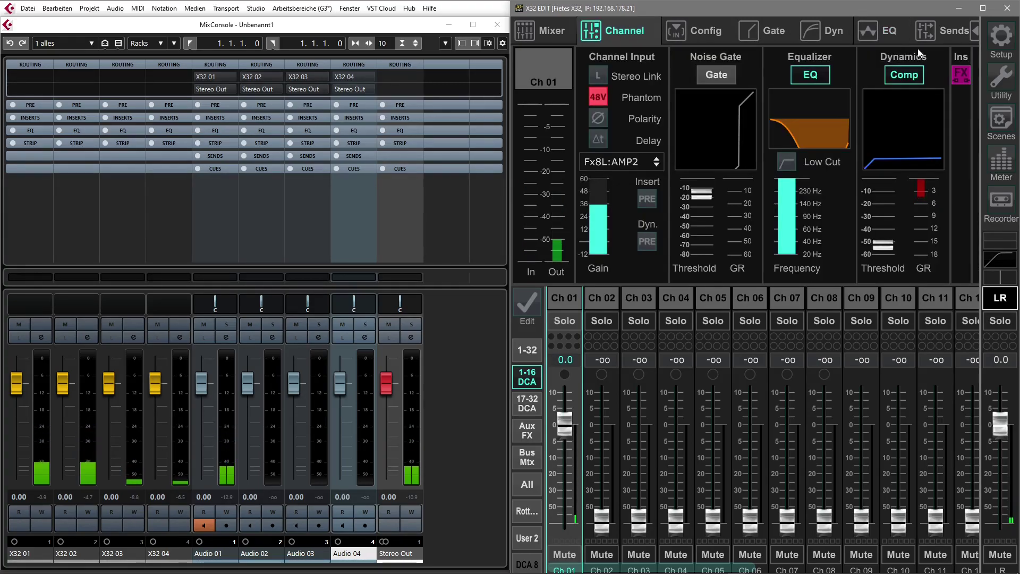
{"action": "left_click", "coordinate": [809, 75]}
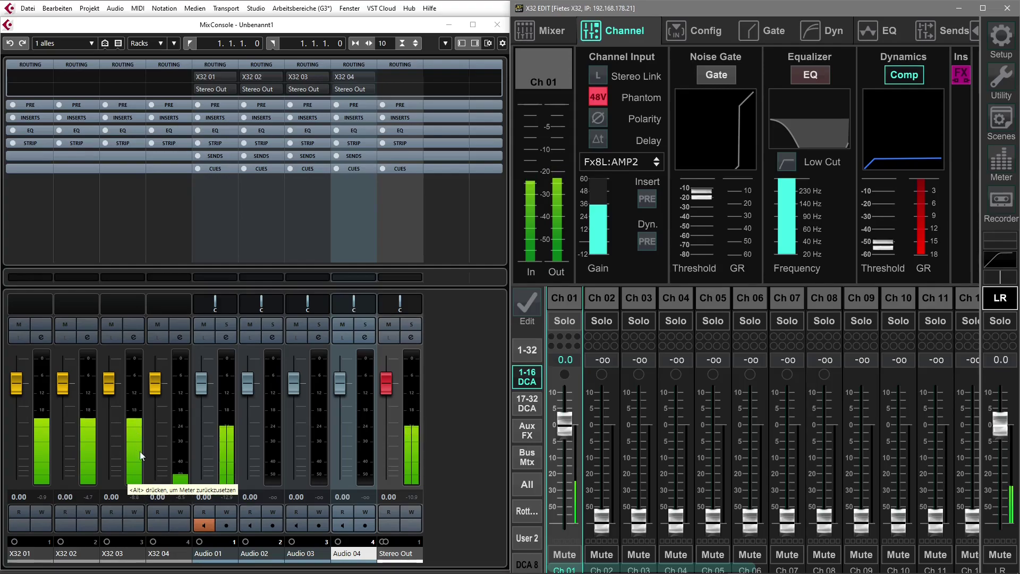
Step: Toggle the Ch 01 equalizer and its 400 Hz low cut on and off to compare the X32 input levels
{"action": "left_click", "coordinate": [814, 77]}
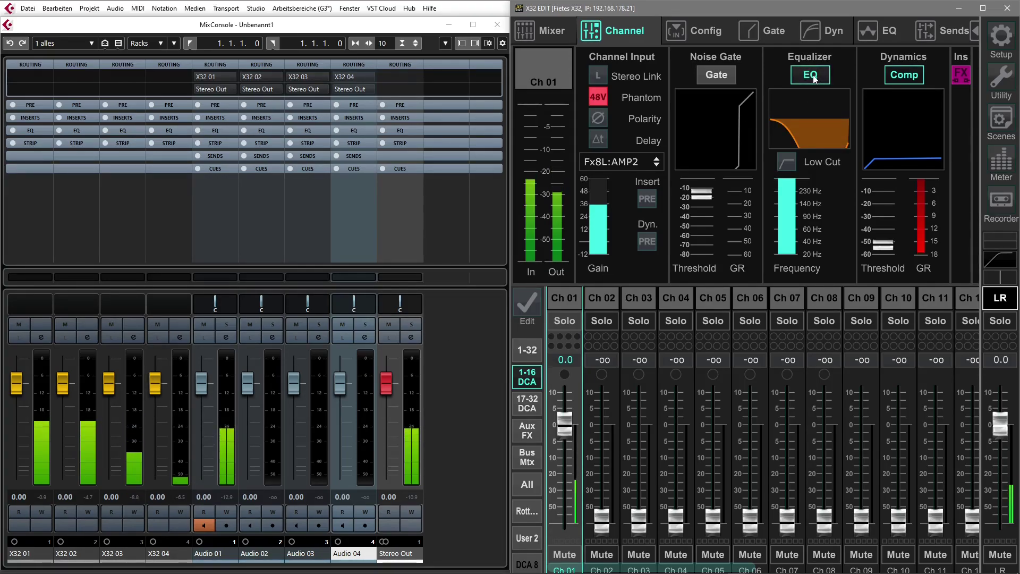
{"action": "left_click", "coordinate": [816, 76]}
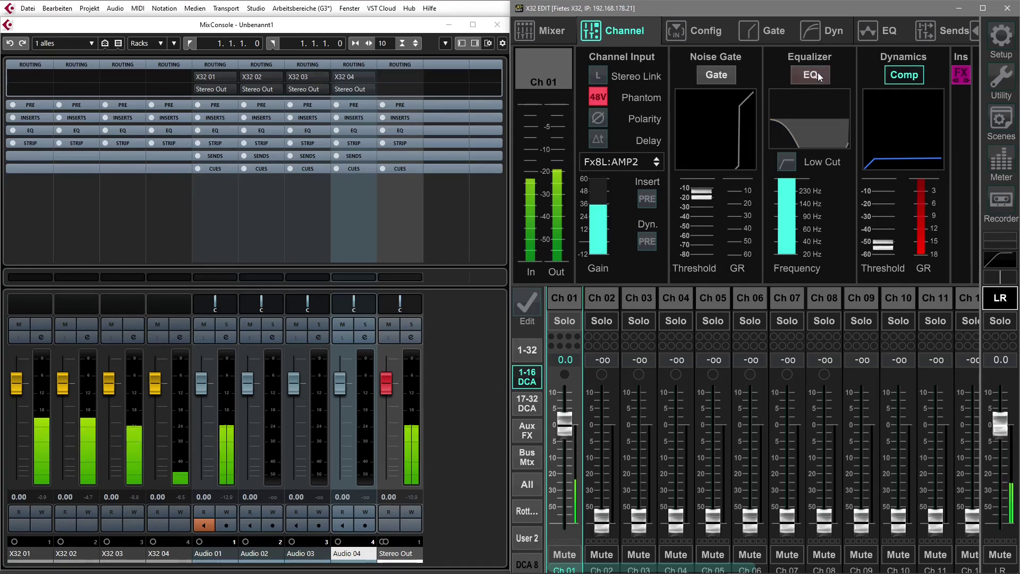
{"action": "left_click", "coordinate": [788, 162]}
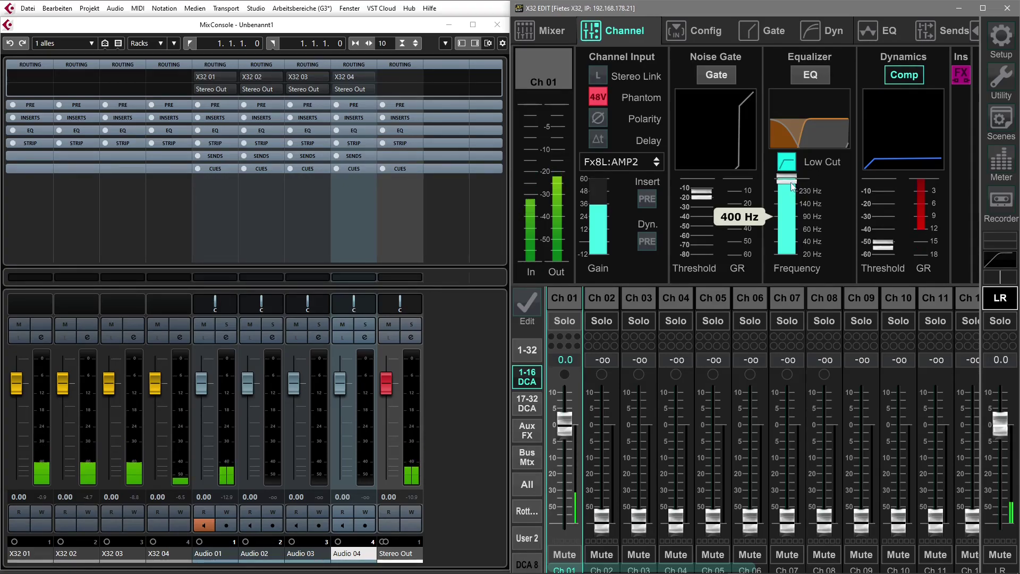
{"action": "left_click", "coordinate": [788, 162]}
{"action": "left_click", "coordinate": [812, 75]}
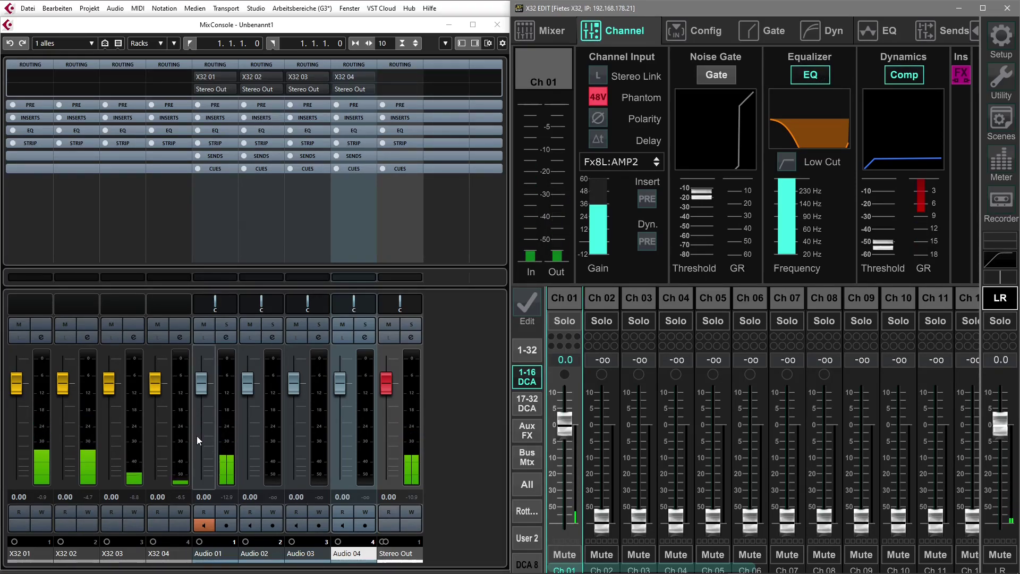
{"action": "left_click", "coordinate": [818, 68]}
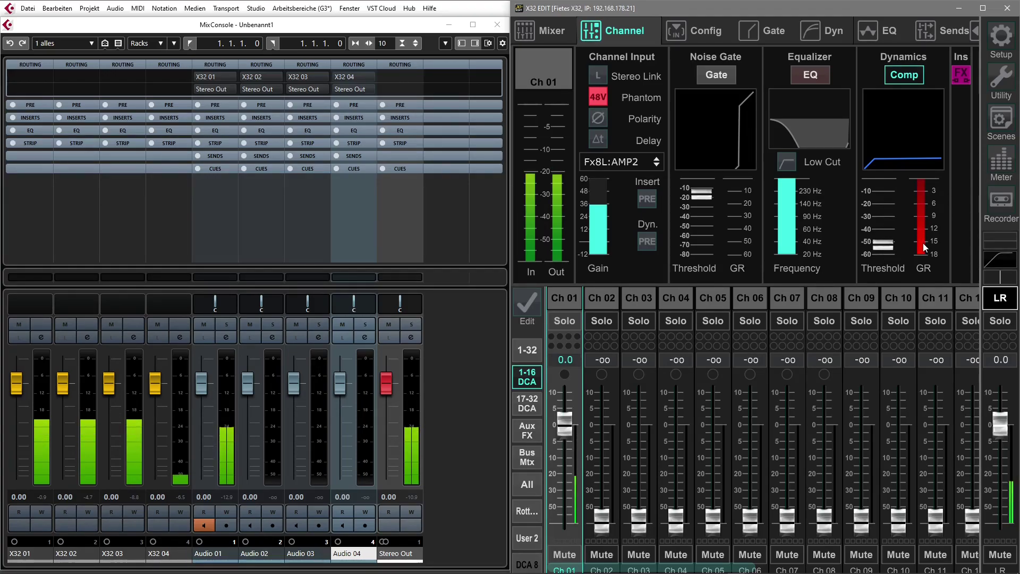
Step: Bypass and re-enable the Ch 01 compressor, and briefly place the dynamics before the equalizer to compare the X32 input levels
{"action": "left_click", "coordinate": [906, 79]}
{"action": "scroll", "coordinate": [261, 412], "scroll_direction": "down", "scroll_amount": 1}
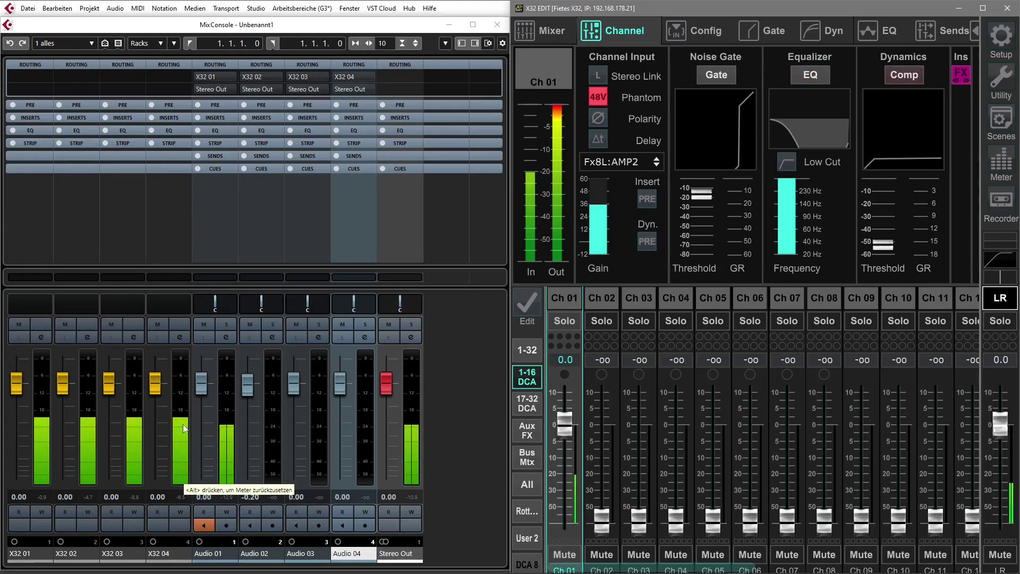
{"action": "left_click", "coordinate": [906, 74]}
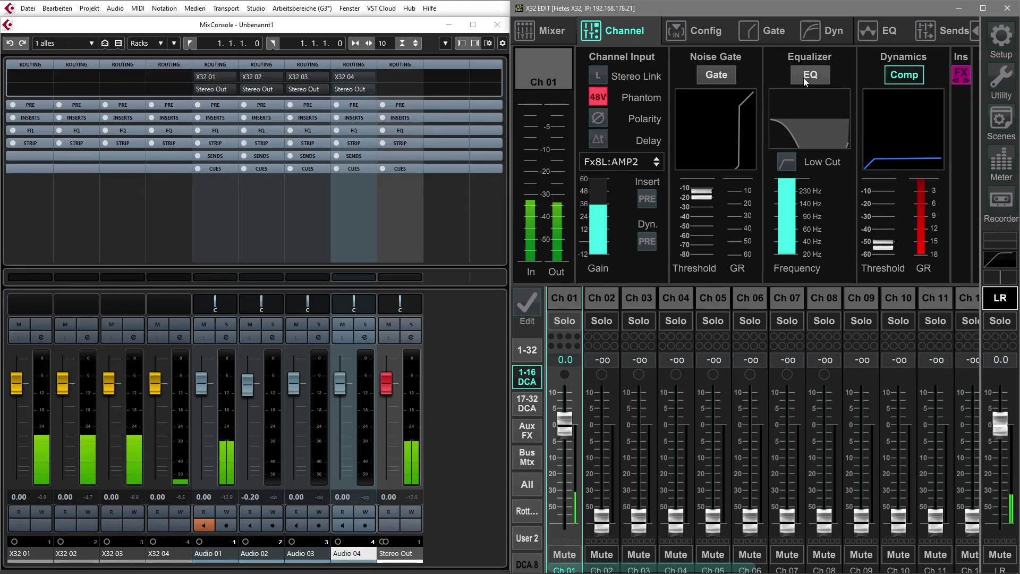
{"action": "left_click", "coordinate": [646, 241]}
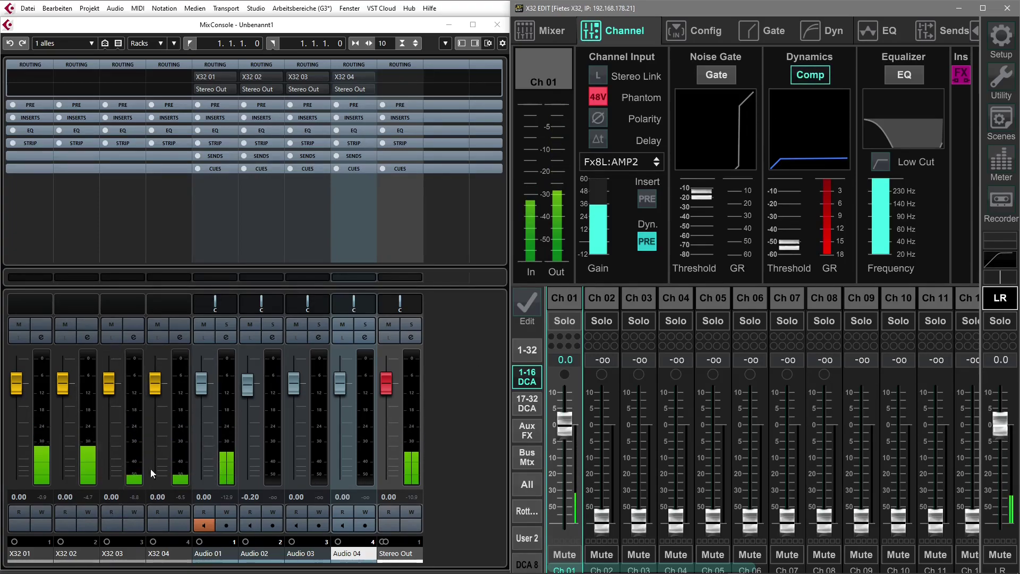
{"action": "left_click", "coordinate": [648, 242]}
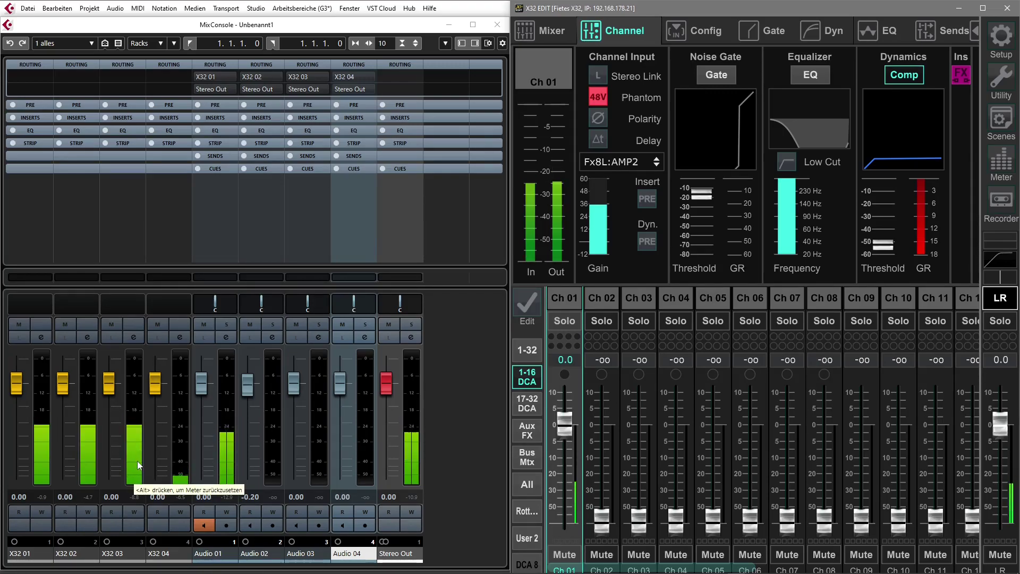
Step: Review the Out 1-16 signal taps once more, close the routing window, and show the full Ch 01 channel strip
{"action": "left_click", "coordinate": [976, 31]}
{"action": "left_click", "coordinate": [936, 39]}
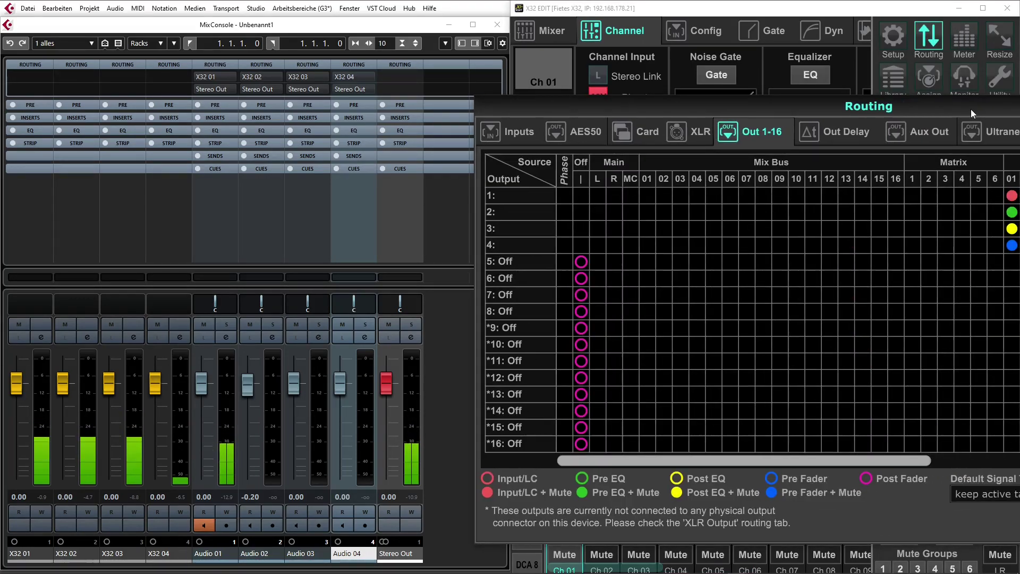
{"action": "left_click_drag", "start_coordinate": [971, 109], "coordinate": [646, 69]}
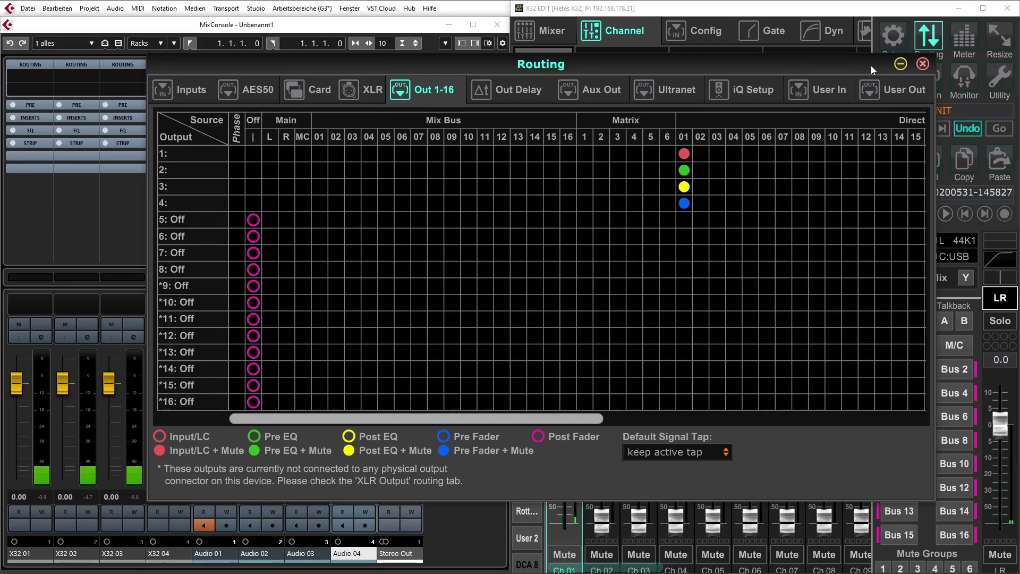
{"action": "left_click", "coordinate": [924, 63]}
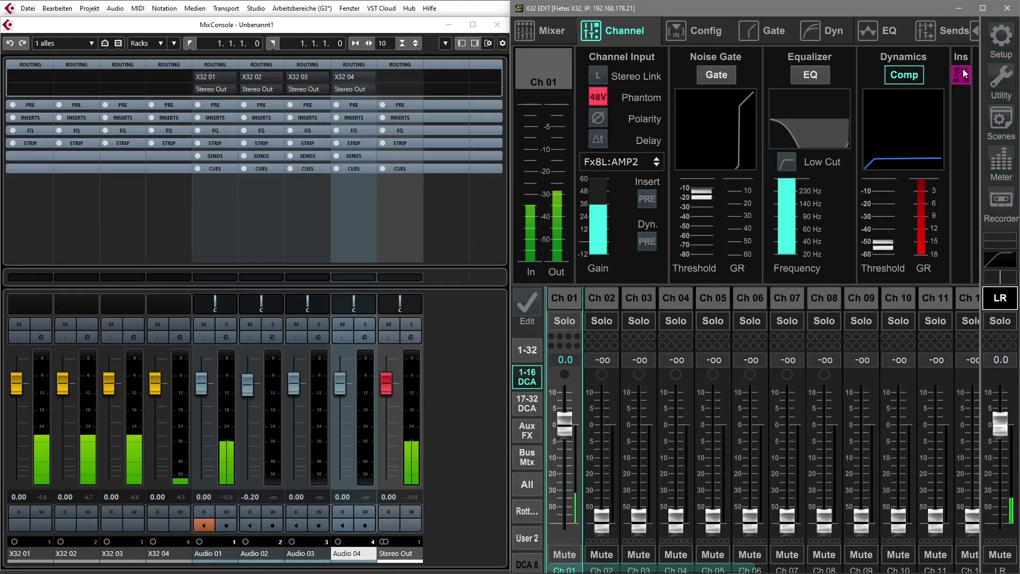
{"action": "left_click", "coordinate": [983, 8]}
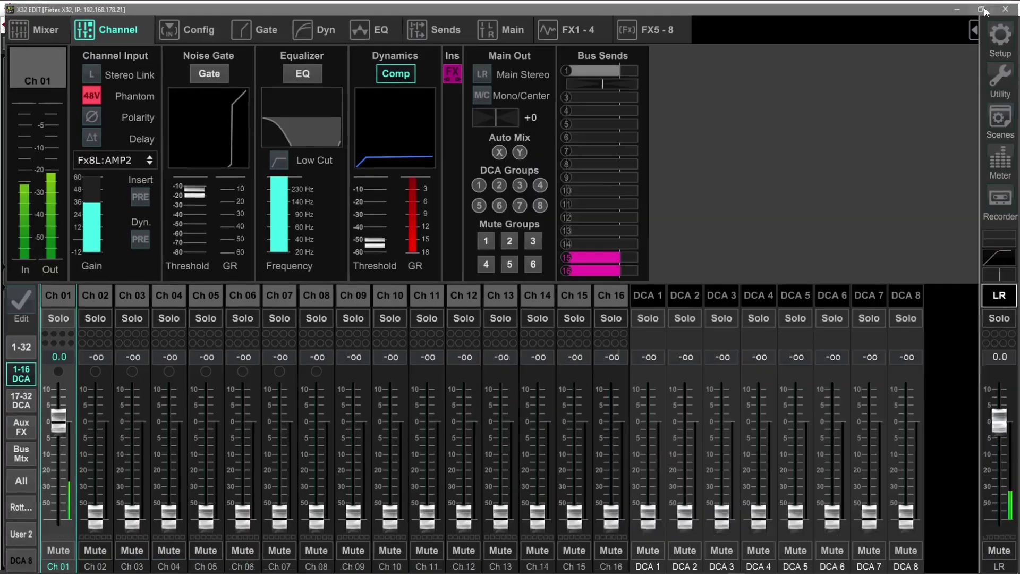
Step: Review the FX 1-4 and FX 5-8 racks, inspect the FX 8 Dual Guitar Amp on Ch 01, and return to the channel overview
{"action": "left_click", "coordinate": [579, 25]}
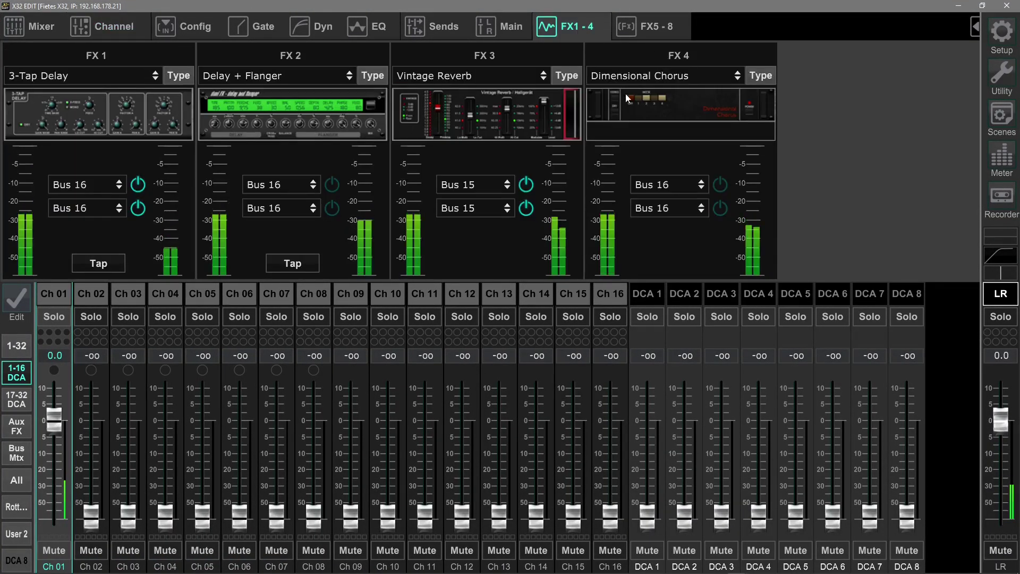
{"action": "left_click", "coordinate": [656, 27]}
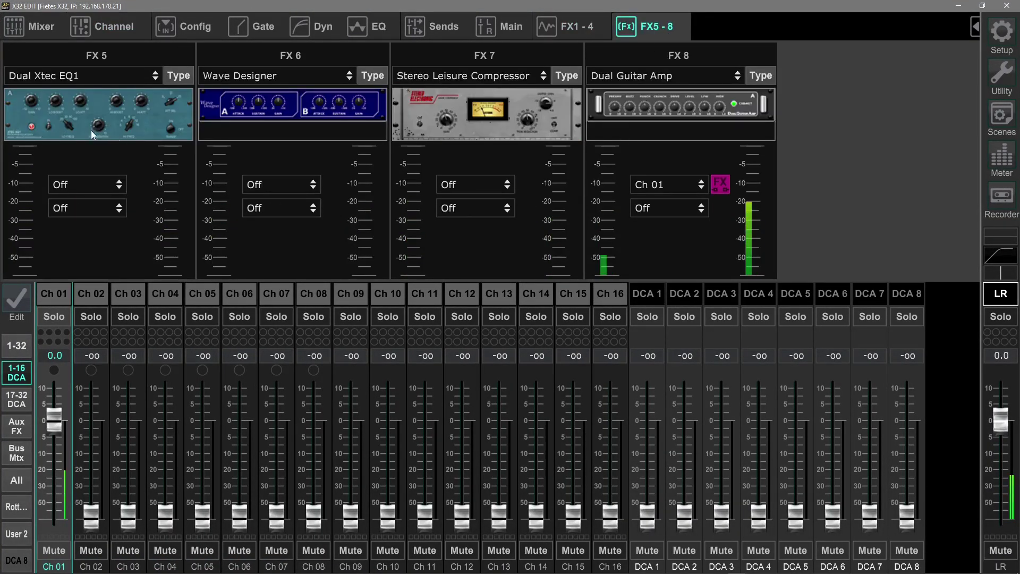
{"action": "left_click", "coordinate": [690, 108]}
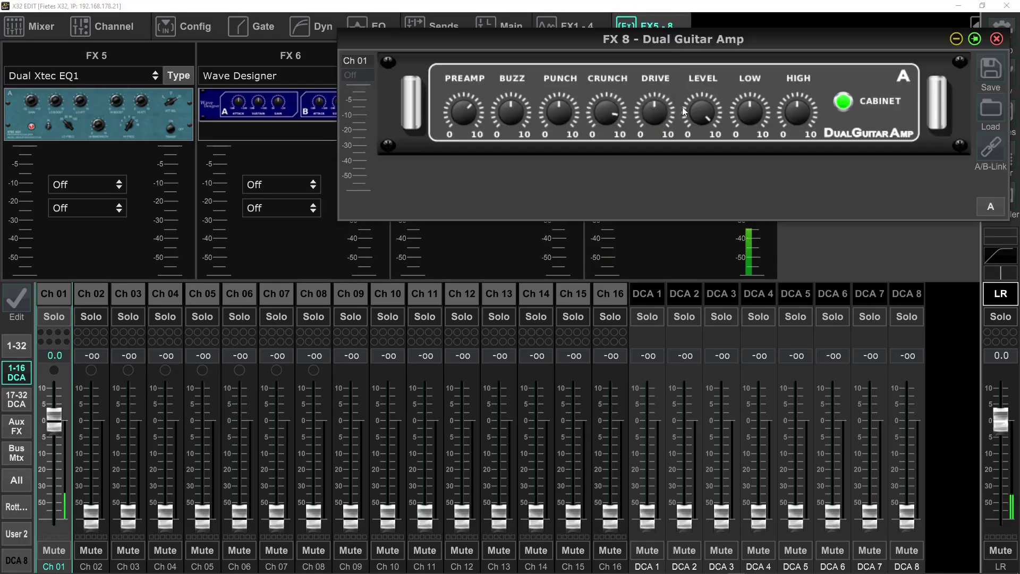
{"action": "left_click", "coordinate": [997, 39]}
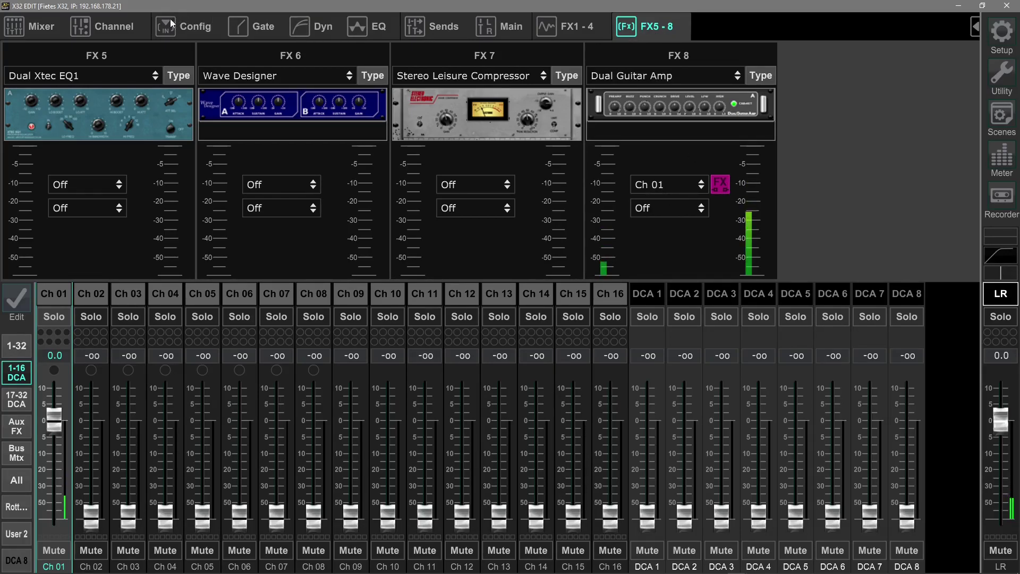
{"action": "left_click", "coordinate": [116, 27]}
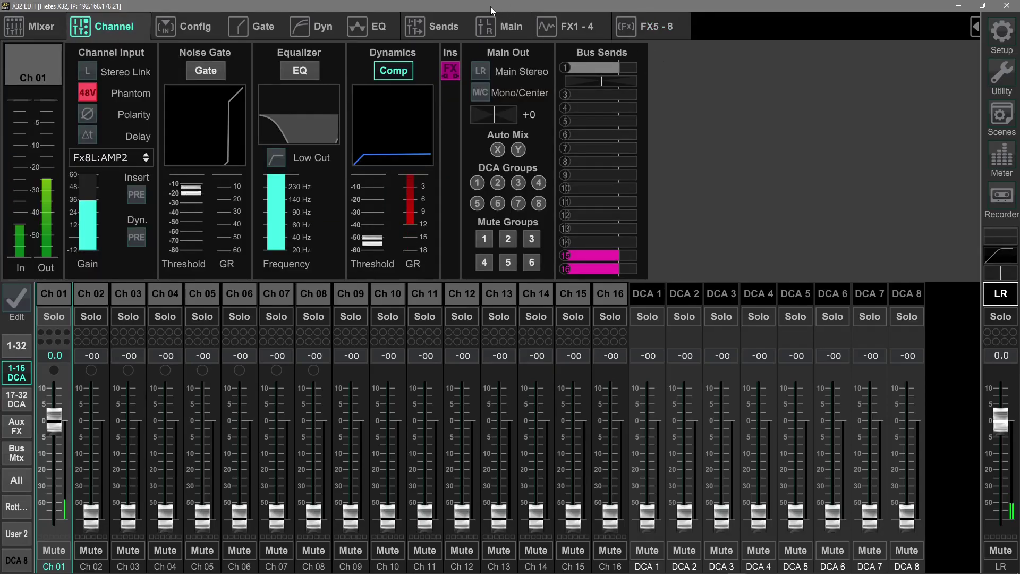
Step: Open the FX 8 Dual Guitar Amp editor and place it over the upper part of the Cubase MixConsole, keeping the level meters visible
{"action": "left_click", "coordinate": [983, 6]}
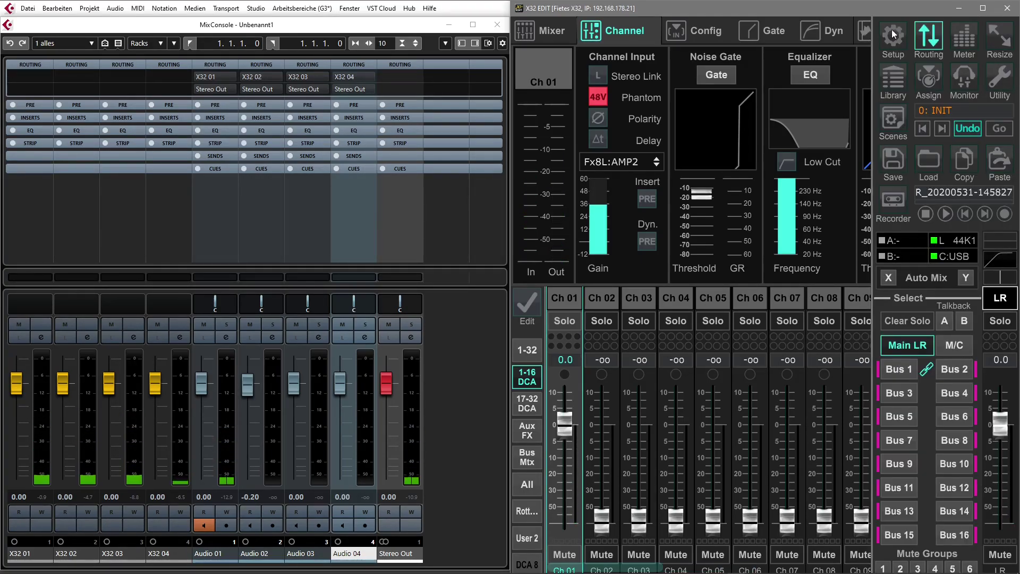
{"action": "left_click", "coordinate": [894, 29]}
{"action": "left_click", "coordinate": [983, 8]}
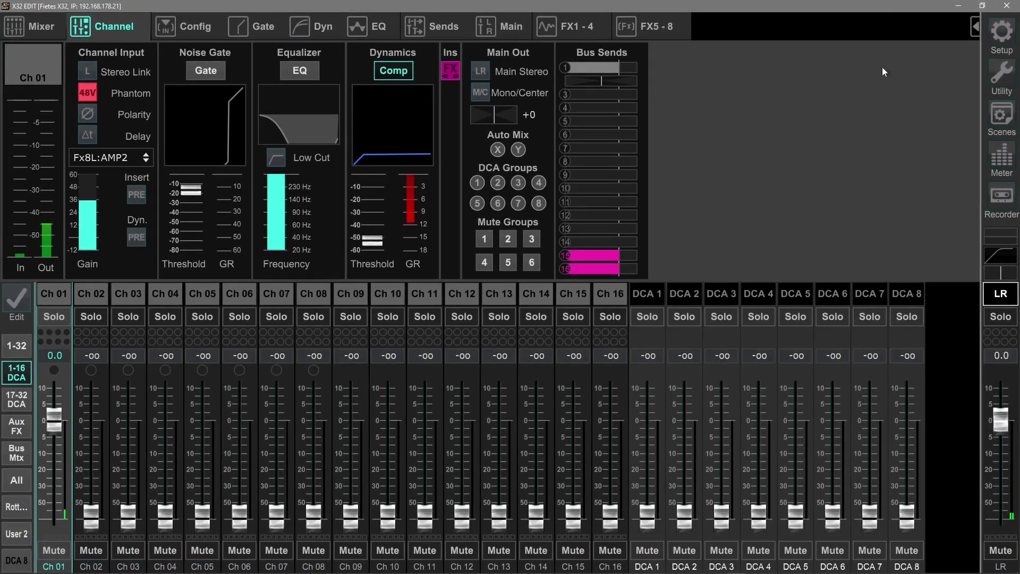
{"action": "left_click", "coordinate": [657, 27]}
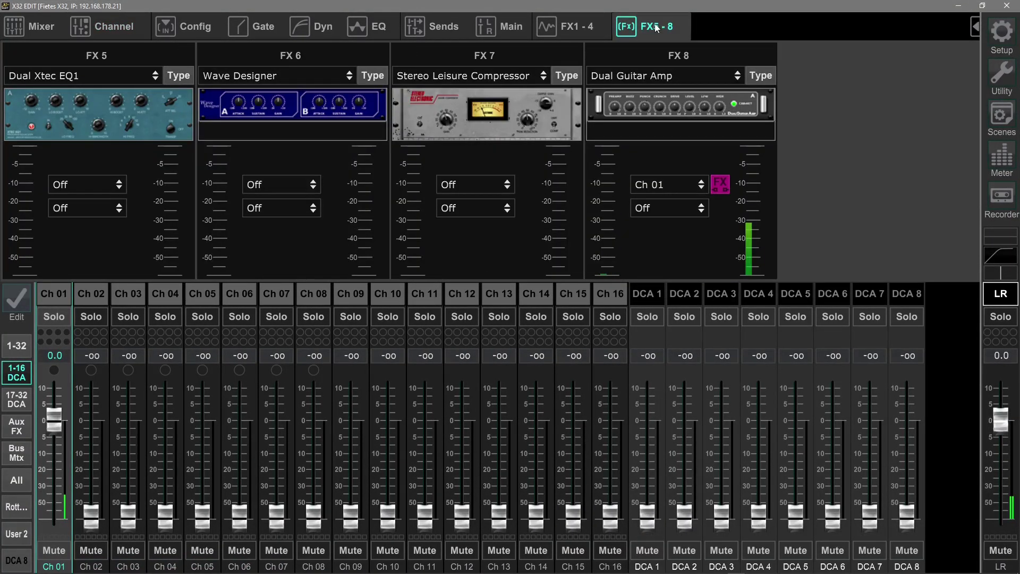
{"action": "left_click", "coordinate": [709, 110]}
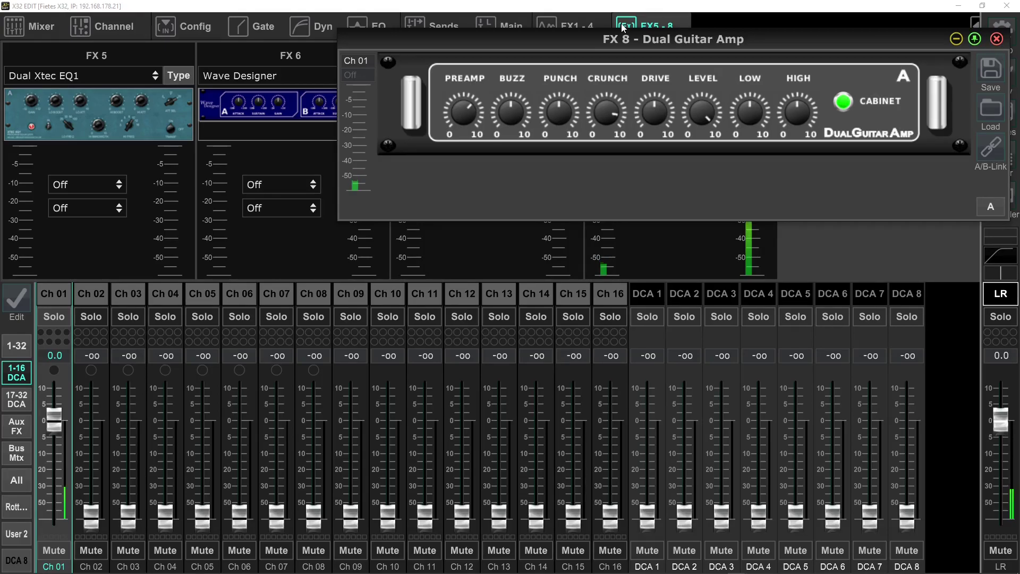
{"action": "left_click", "coordinate": [983, 5]}
{"action": "left_click_drag", "start_coordinate": [859, 45], "coordinate": [532, 63]}
{"action": "mouse_move", "coordinate": [425, 149]}
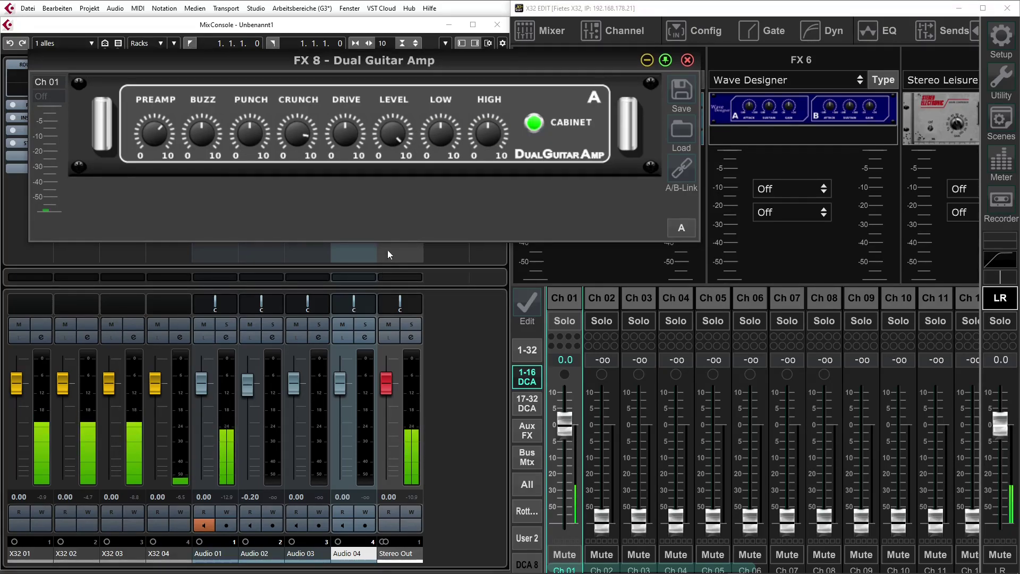
{"action": "left_click_drag", "start_coordinate": [462, 63], "coordinate": [464, 89]}
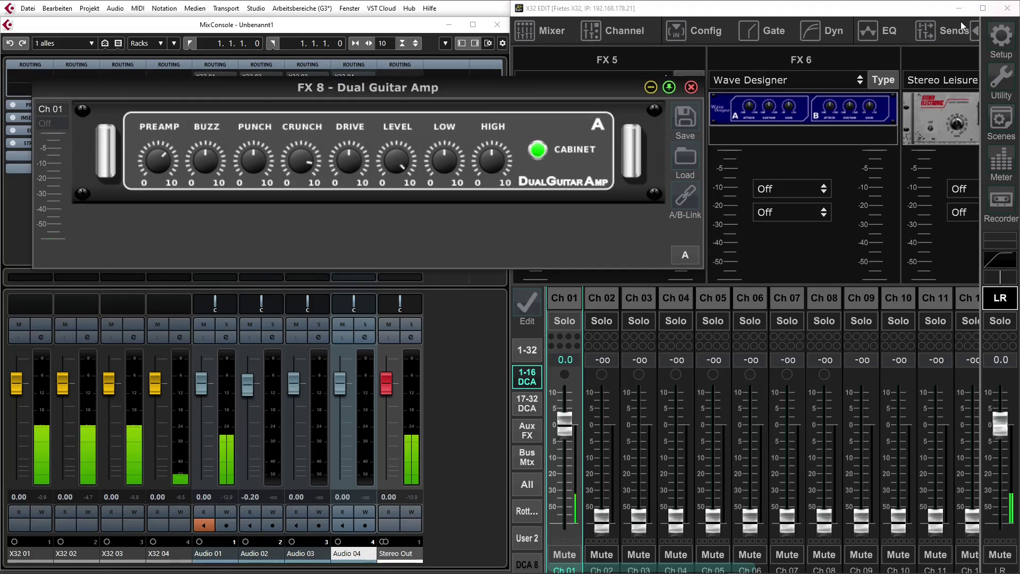
Step: Show the Ch 01 channel overview beside the MixConsole and move the Dual Guitar Amp editor below the channel controls
{"action": "left_click", "coordinate": [977, 29]}
{"action": "left_click", "coordinate": [626, 33]}
{"action": "left_click_drag", "start_coordinate": [604, 88], "coordinate": [774, 394]}
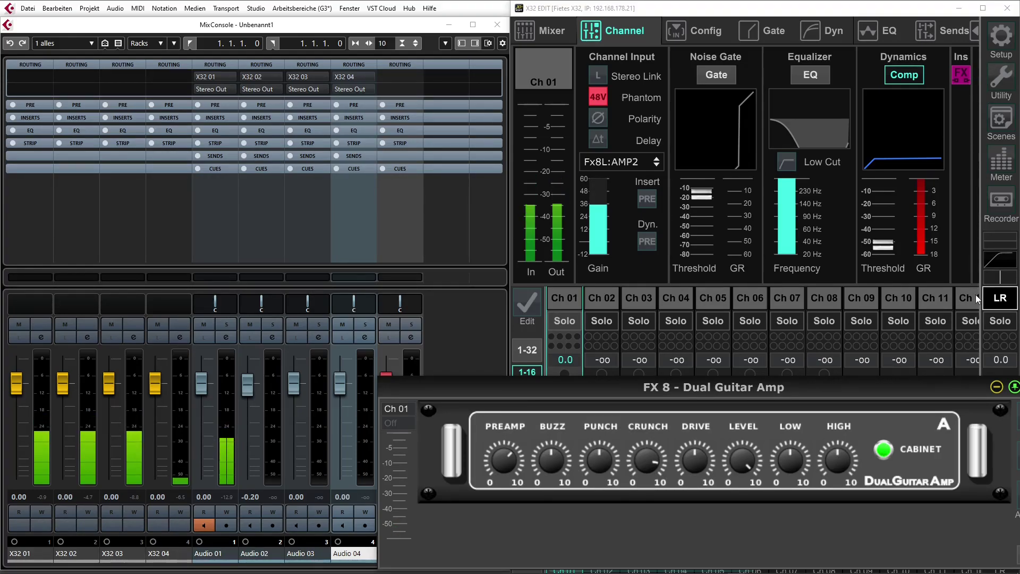
{"action": "left_click_drag", "start_coordinate": [739, 378], "coordinate": [698, 222]}
{"action": "left_click_drag", "start_coordinate": [811, 222], "coordinate": [753, 448]}
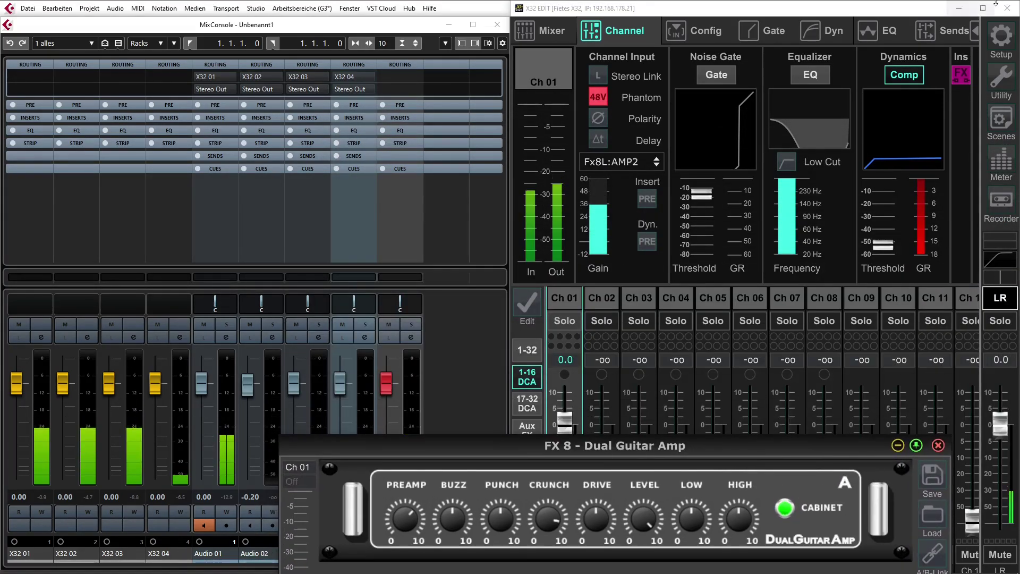
{"action": "left_click", "coordinate": [983, 8]}
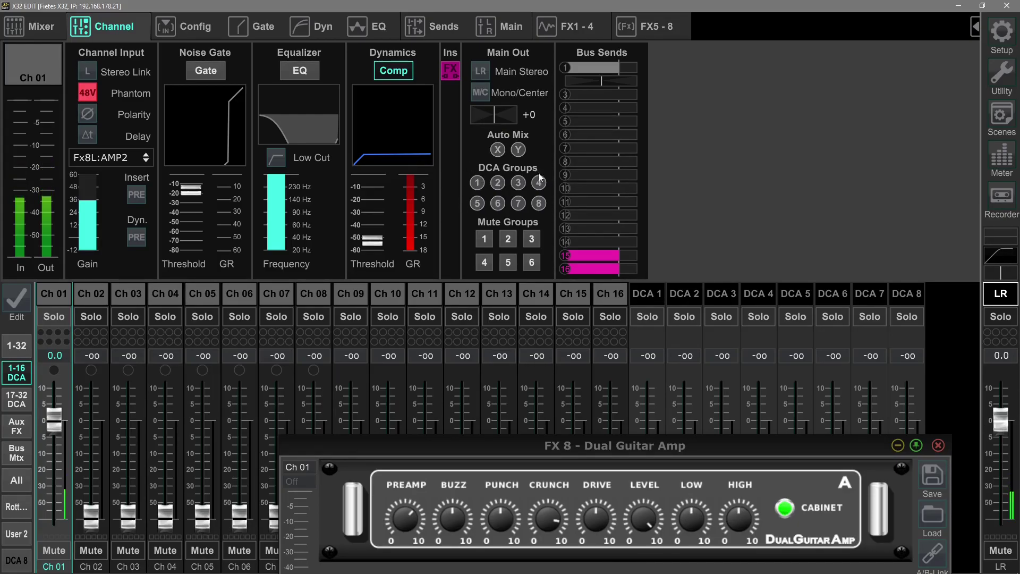
{"action": "left_click", "coordinate": [982, 6]}
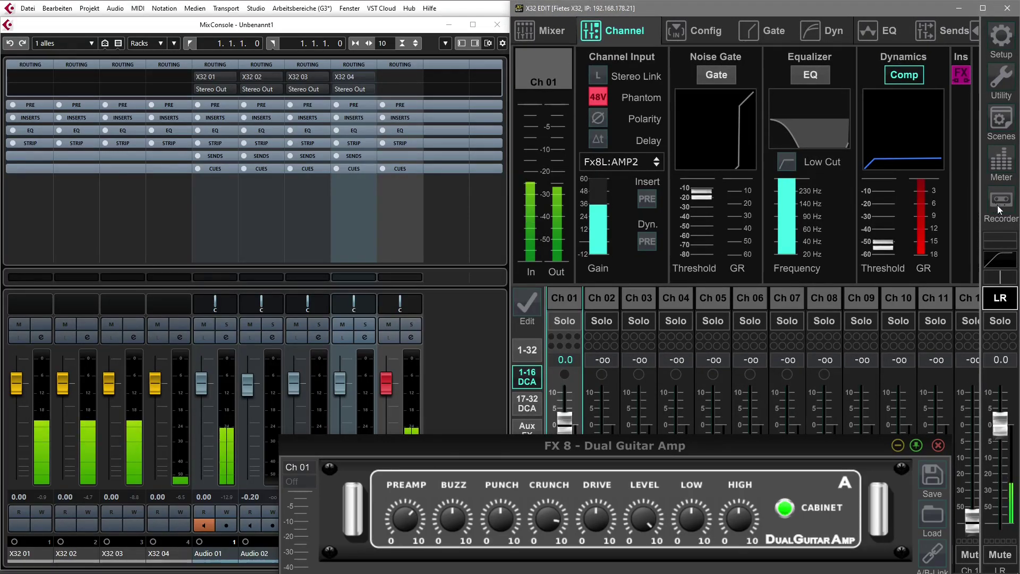
{"action": "left_click_drag", "start_coordinate": [832, 448], "coordinate": [887, 389]}
Step: Assign the Ch 01 direct out to output 4 with the Pre Fader + Mute tap and minimize the routing window
{"action": "left_click_drag", "start_coordinate": [899, 72], "coordinate": [567, 42]}
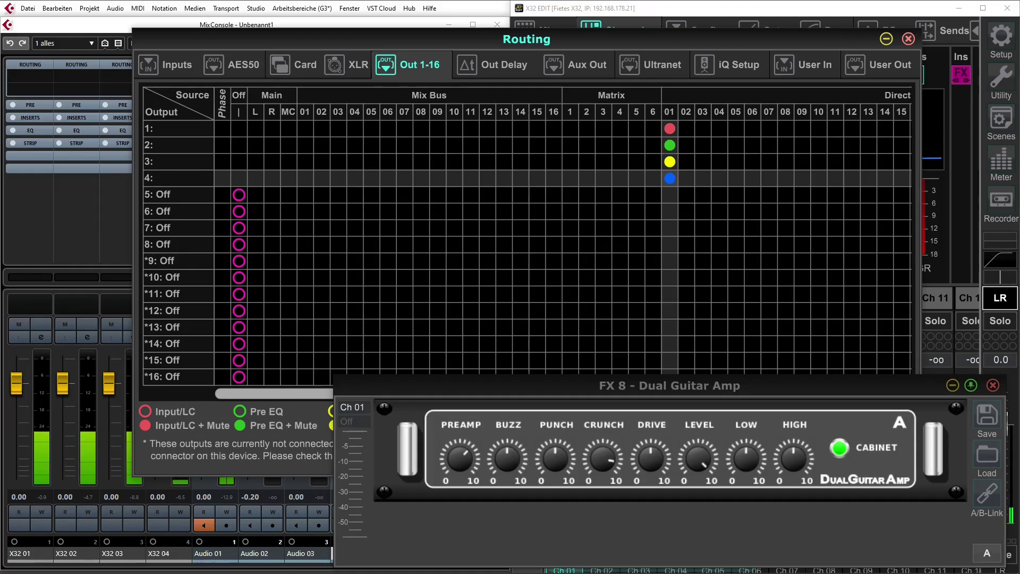
{"action": "left_click", "coordinate": [669, 178]}
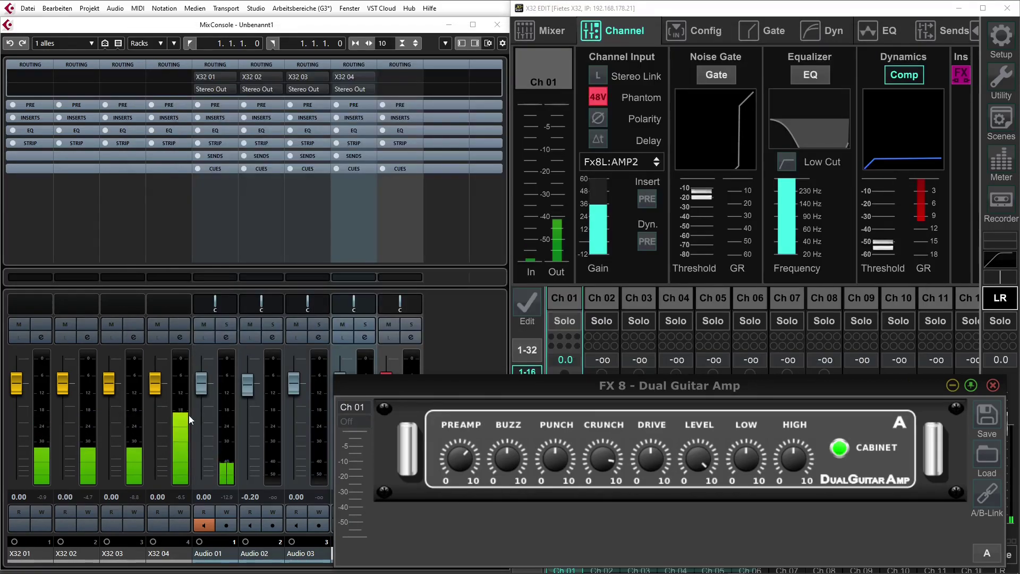
{"action": "left_click", "coordinate": [887, 40]}
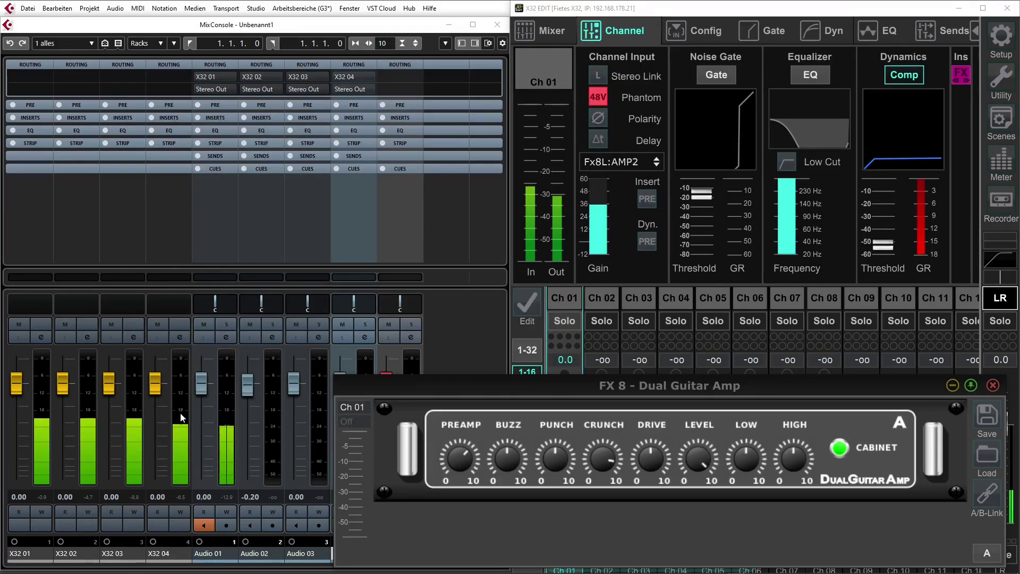
Step: Turn on the Ch 01 gate and equalizer to compare the X32 input levels, and switch off the gate, compressor and equalizer
{"action": "left_click", "coordinate": [726, 74]}
{"action": "left_click", "coordinate": [821, 78]}
{"action": "left_click", "coordinate": [908, 79]}
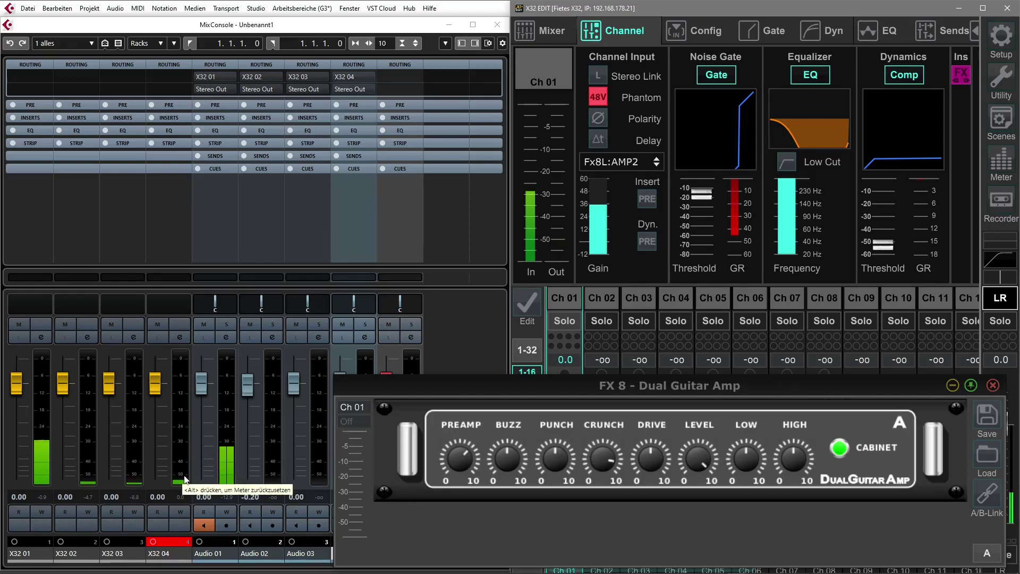
{"action": "left_click", "coordinate": [716, 74]}
{"action": "left_click", "coordinate": [904, 74]}
{"action": "left_click", "coordinate": [811, 75]}
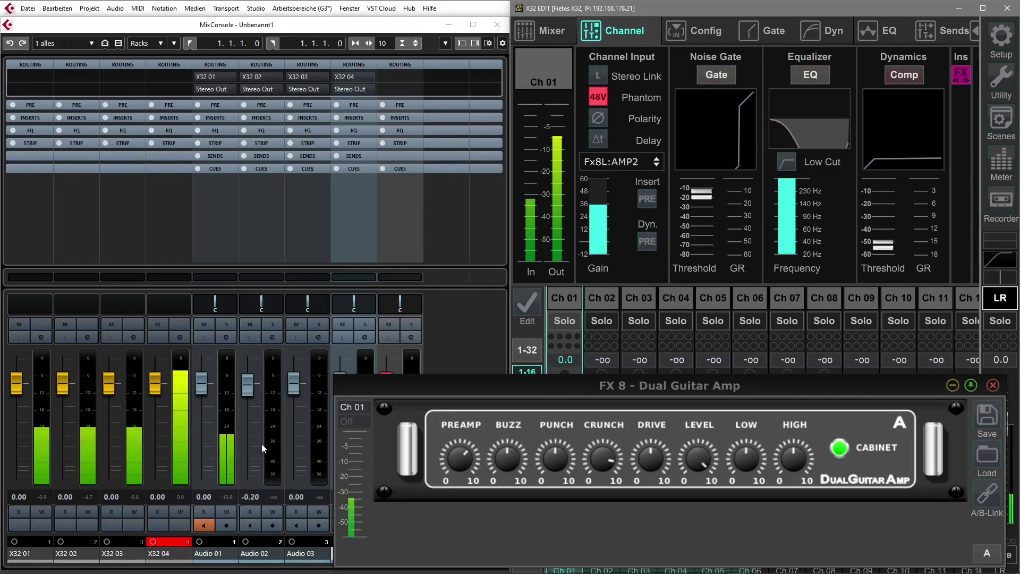
Step: Raise the Ch 01 fader to +0.3 and toggle the Dual Guitar Amp's cabinet simulation off and on
{"action": "left_click_drag", "start_coordinate": [737, 387], "coordinate": [753, 198]}
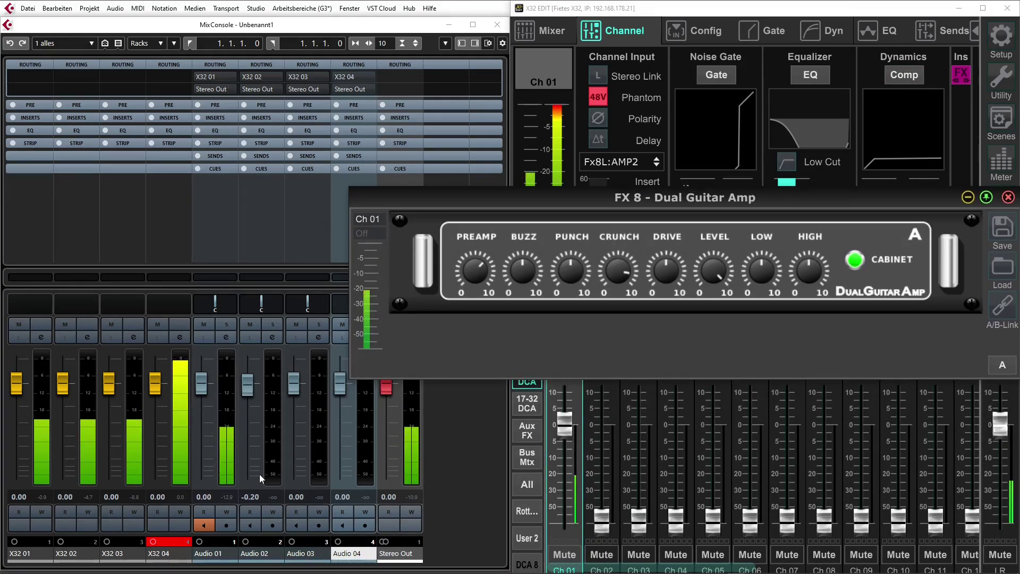
{"action": "mouse_move", "coordinate": [565, 422]}
{"action": "left_mouse_down"}
{"action": "mouse_move", "coordinate": [575, 532]}
{"action": "mouse_move", "coordinate": [576, 424]}
{"action": "left_mouse_up"}
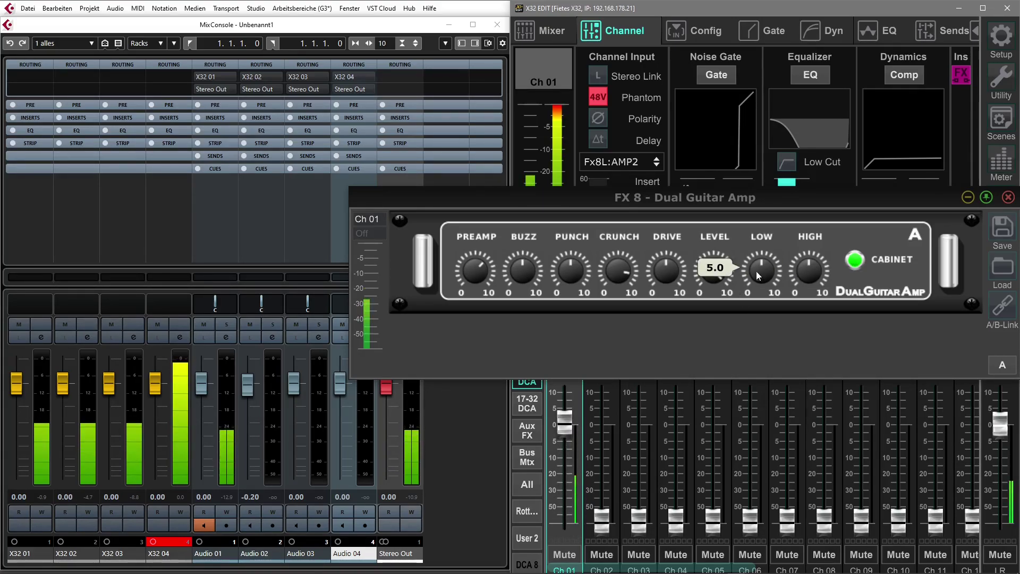
{"action": "left_click", "coordinate": [856, 260]}
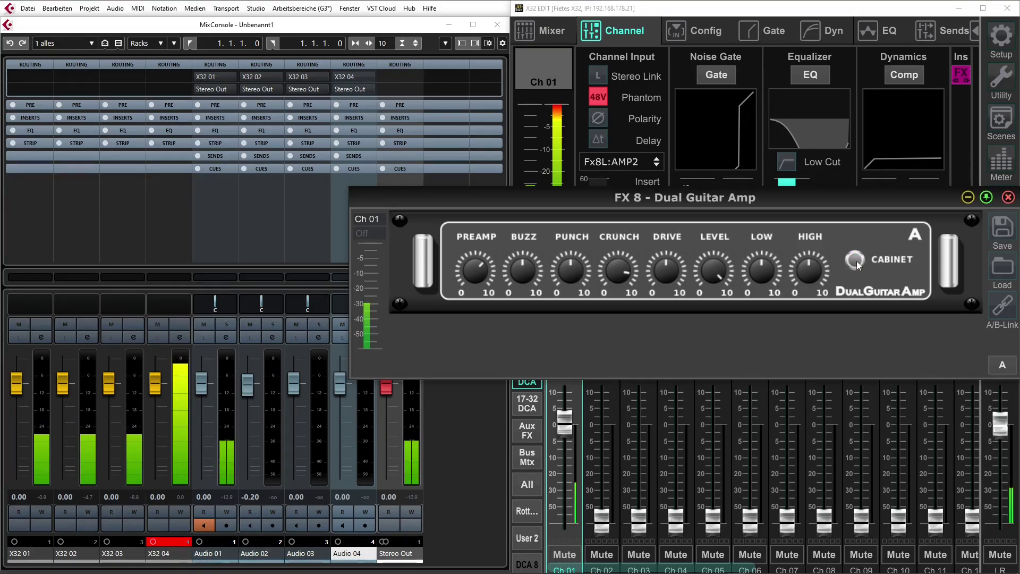
{"action": "left_click", "coordinate": [856, 260]}
Step: Lower the Dual Guitar Amp's Level to 0.0, raise it back to maximum to compare the X32 04 level, and close the amp editor
{"action": "left_click_drag", "start_coordinate": [666, 272], "coordinate": [709, 551]}
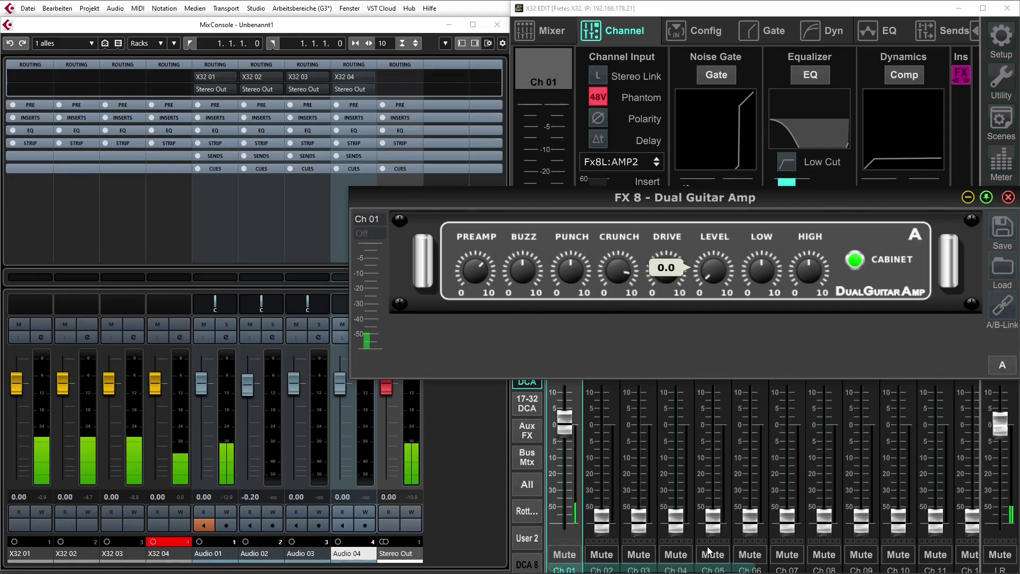
{"action": "mouse_move", "coordinate": [715, 273]}
{"action": "left_click_drag", "start_coordinate": [715, 266], "coordinate": [698, 30]}
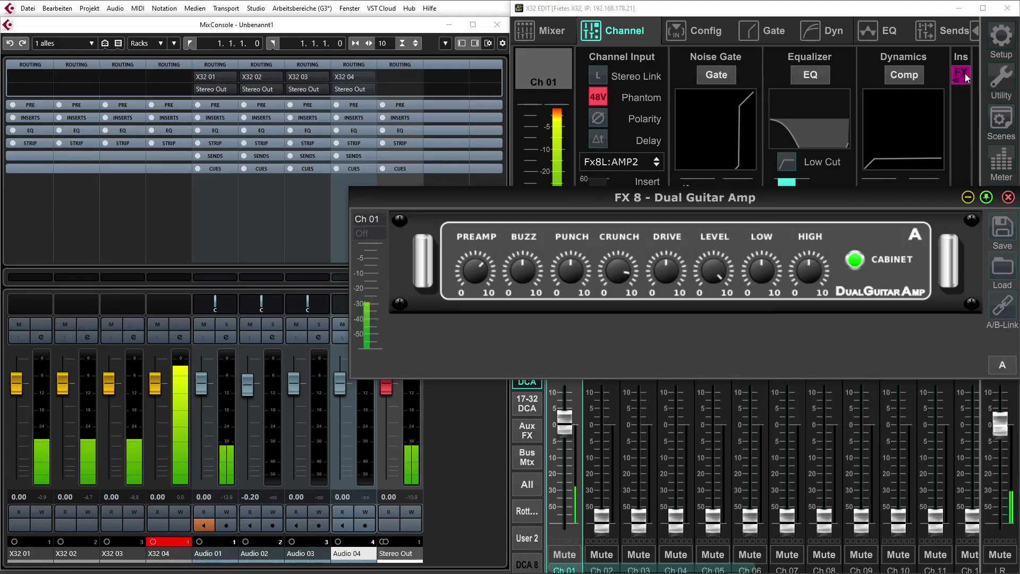
{"action": "left_click_drag", "start_coordinate": [896, 200], "coordinate": [829, 212]}
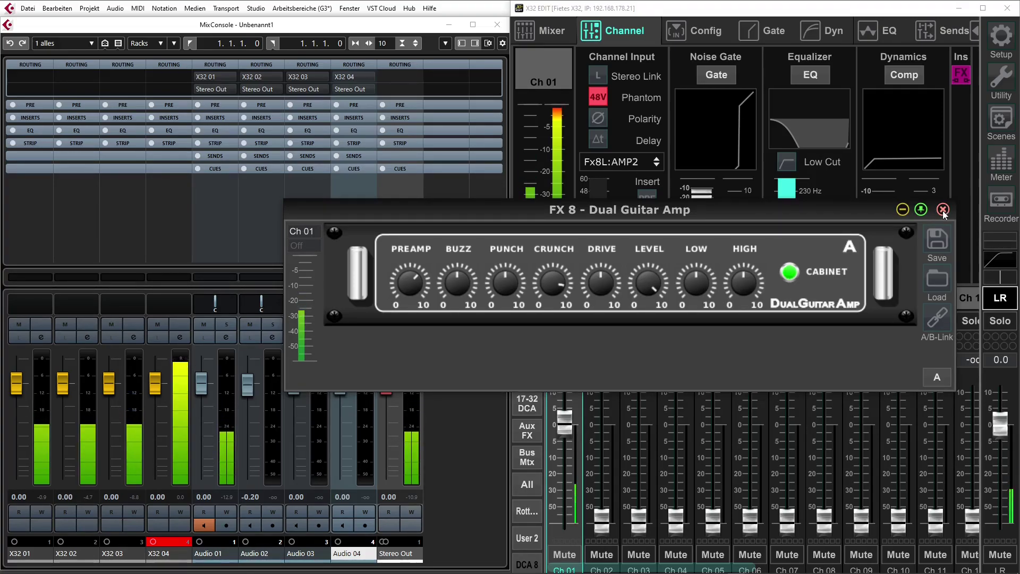
{"action": "left_click", "coordinate": [940, 211]}
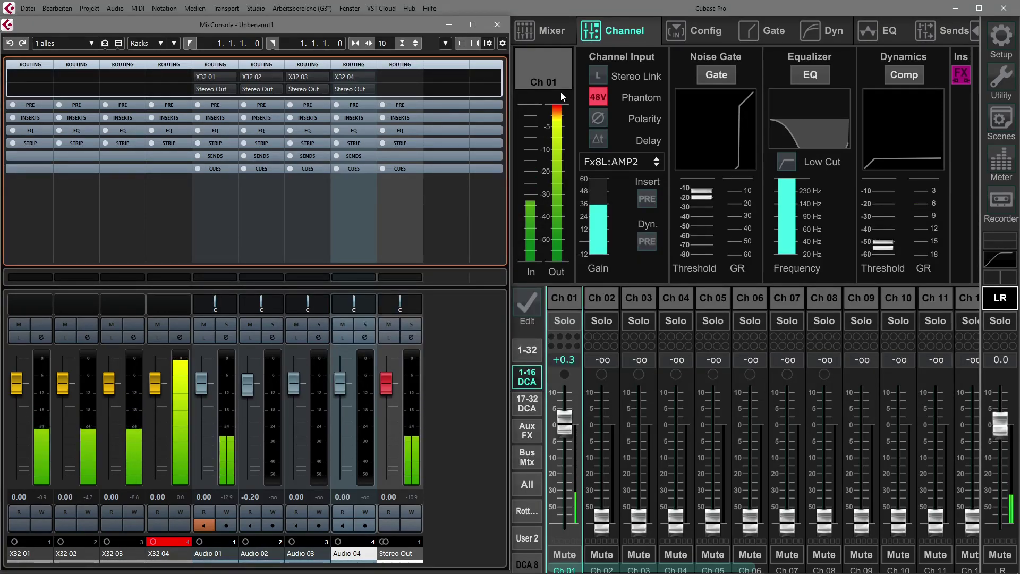
Step: Route Ultranet 1-8 to the USB card's Outputs 1-8 instead of Out 1-8
{"action": "left_click", "coordinate": [394, 91]}
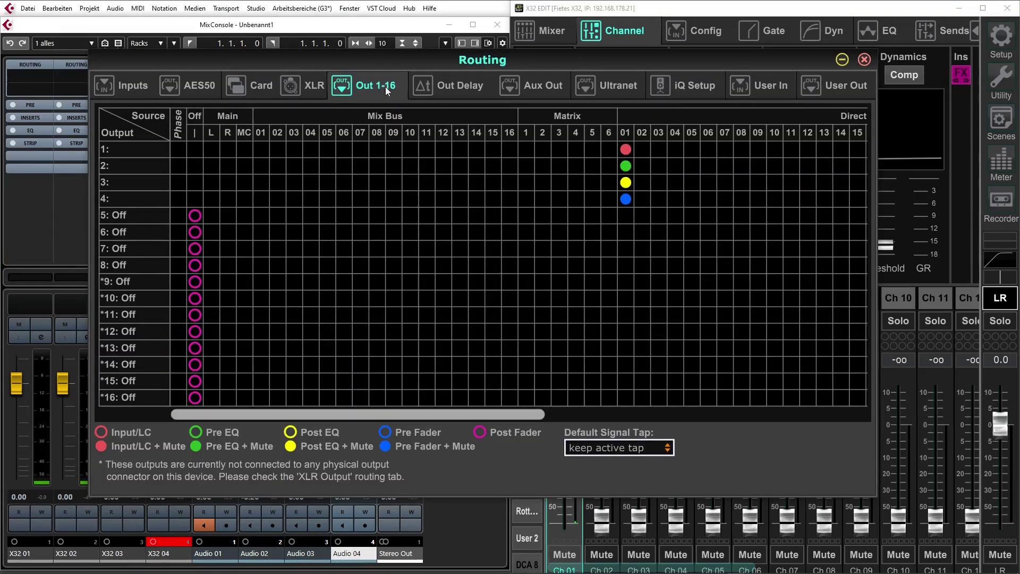
{"action": "left_click", "coordinate": [263, 85]}
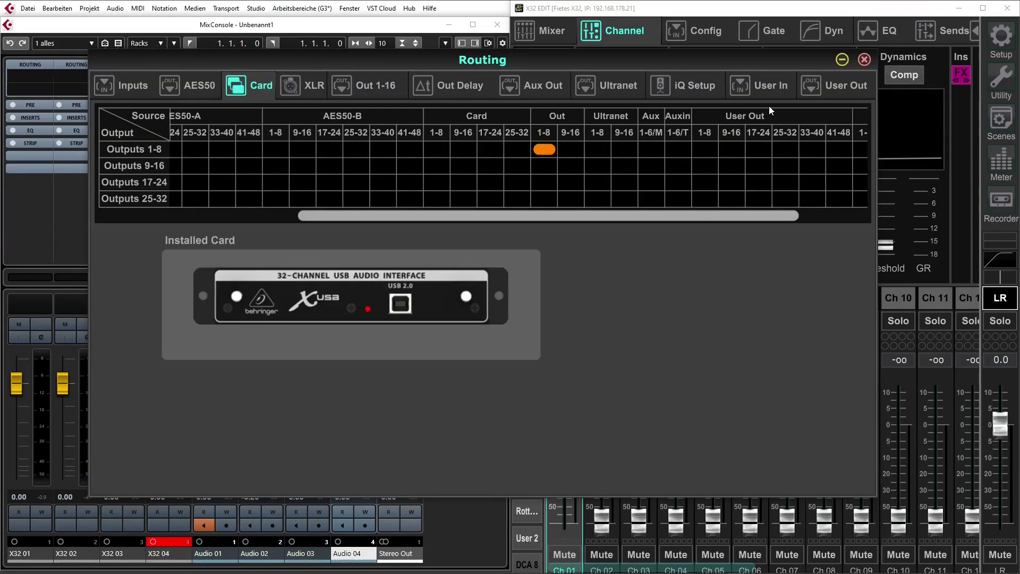
{"action": "left_click", "coordinate": [599, 149]}
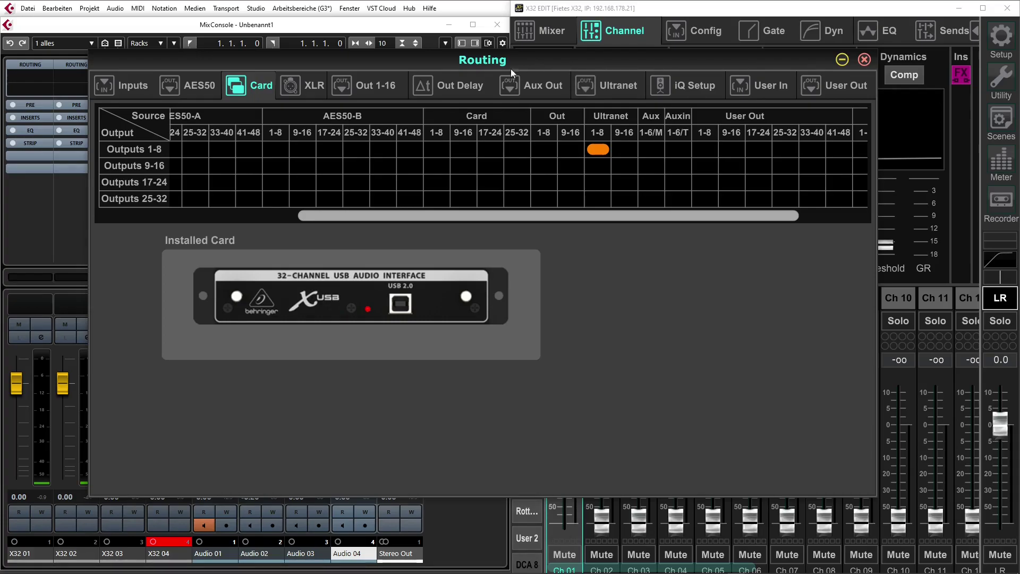
Step: Examine the mix bus and FX direct out sources assigned to Ultranet outputs 1-4, recheck the Card routing, and return to the Cubase MixConsole
{"action": "left_click", "coordinate": [614, 91]}
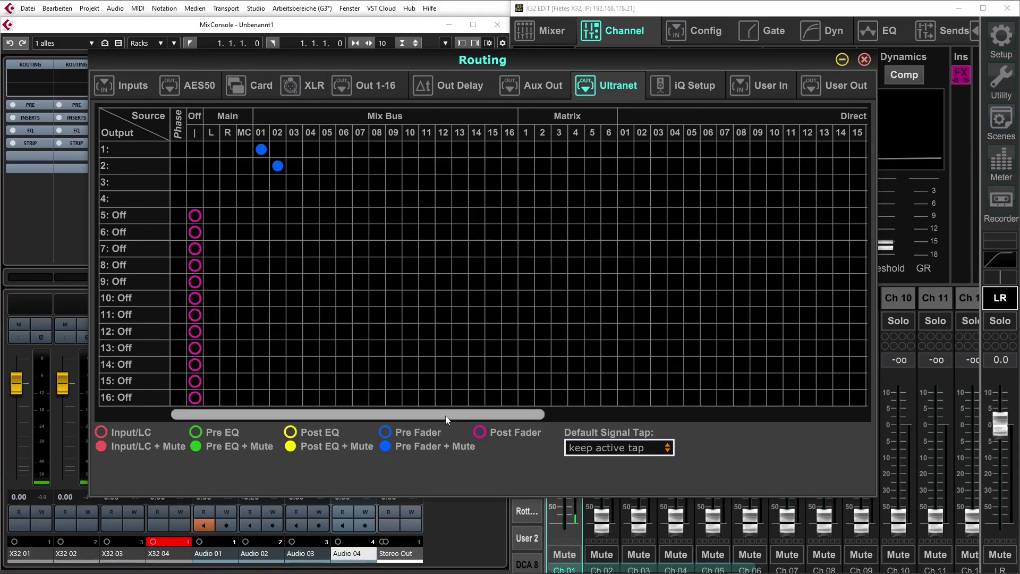
{"action": "left_click_drag", "start_coordinate": [445, 416], "coordinate": [368, 422]}
{"action": "left_click_drag", "start_coordinate": [292, 416], "coordinate": [651, 417]}
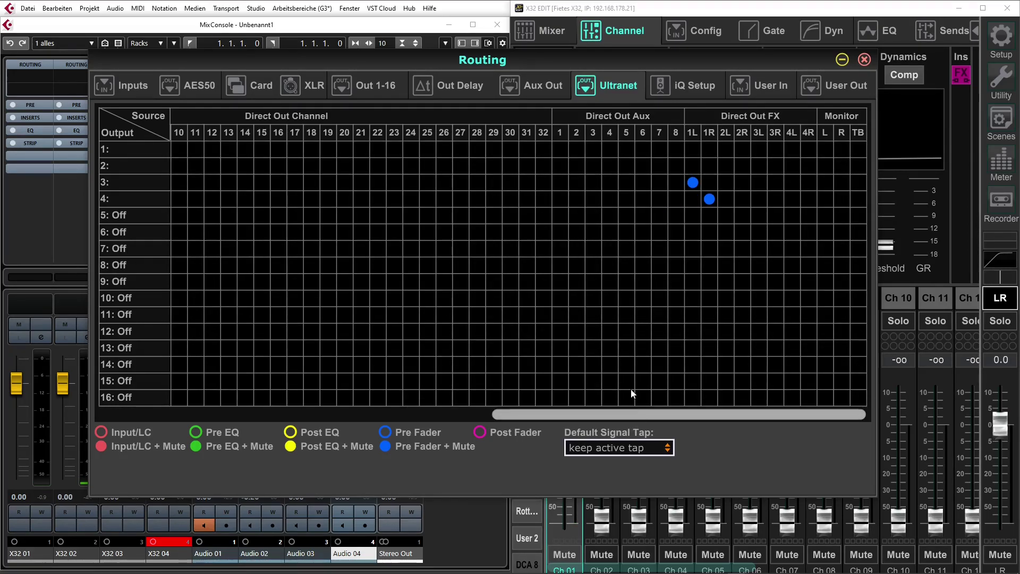
{"action": "left_click", "coordinate": [260, 87]}
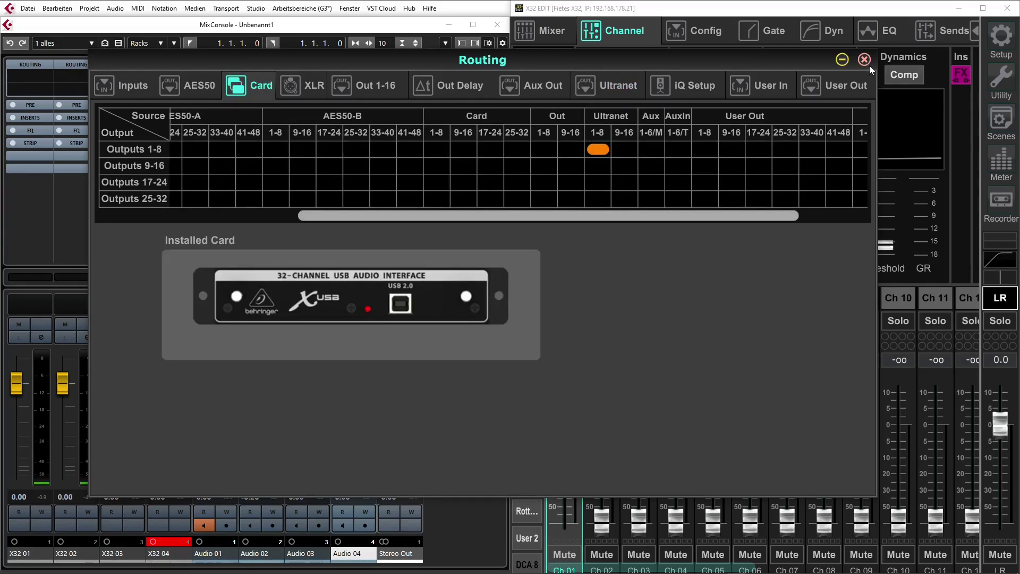
{"action": "key", "text": "Escape"}
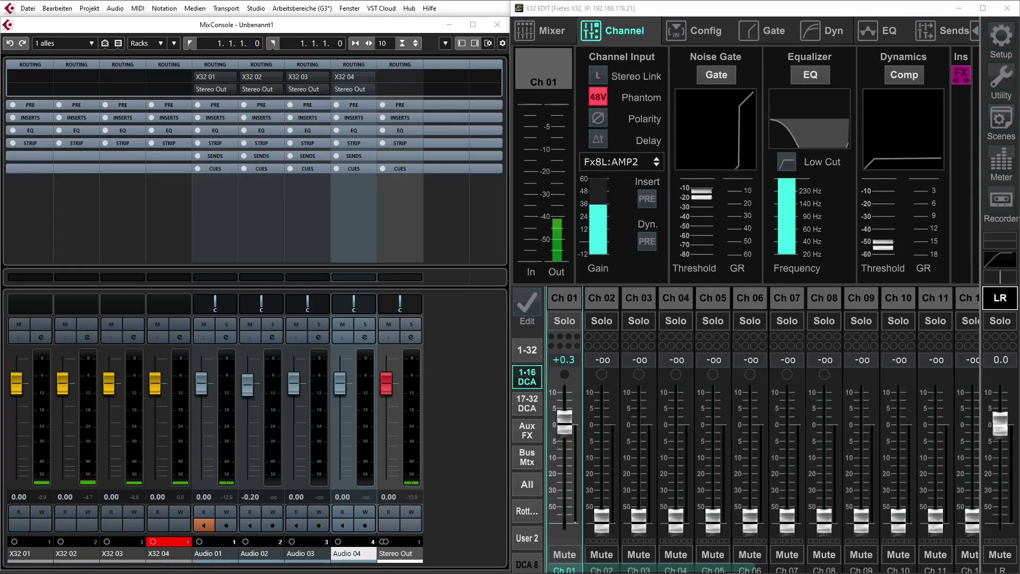
{"action": "key", "text": "alt+Tab"}
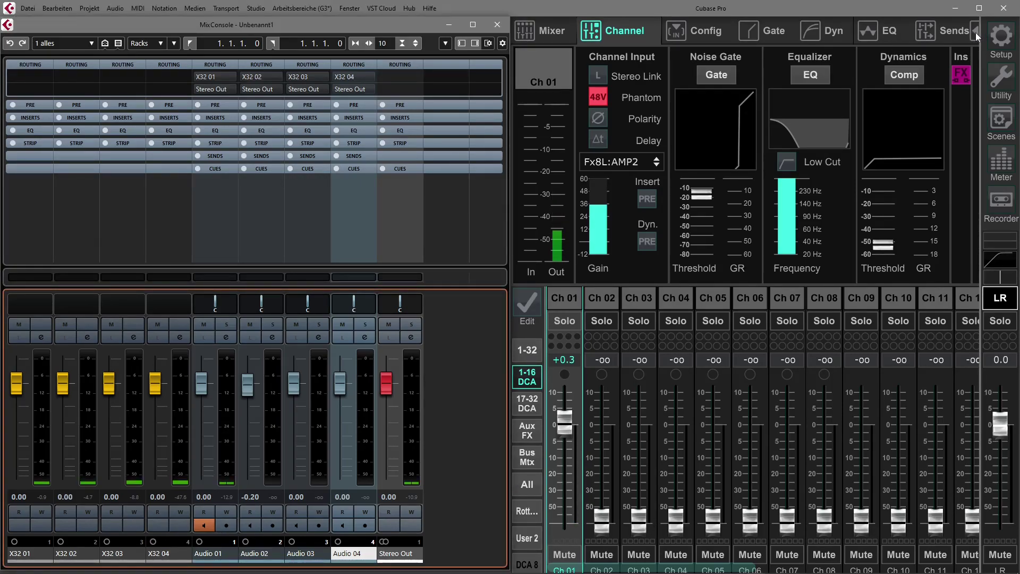
Step: Switch to X32 Edit, enlarge it to full screen and view Ch 01's equalizer and channel overview
{"action": "left_click", "coordinate": [983, 6]}
{"action": "mouse_move", "coordinate": [758, 571]}
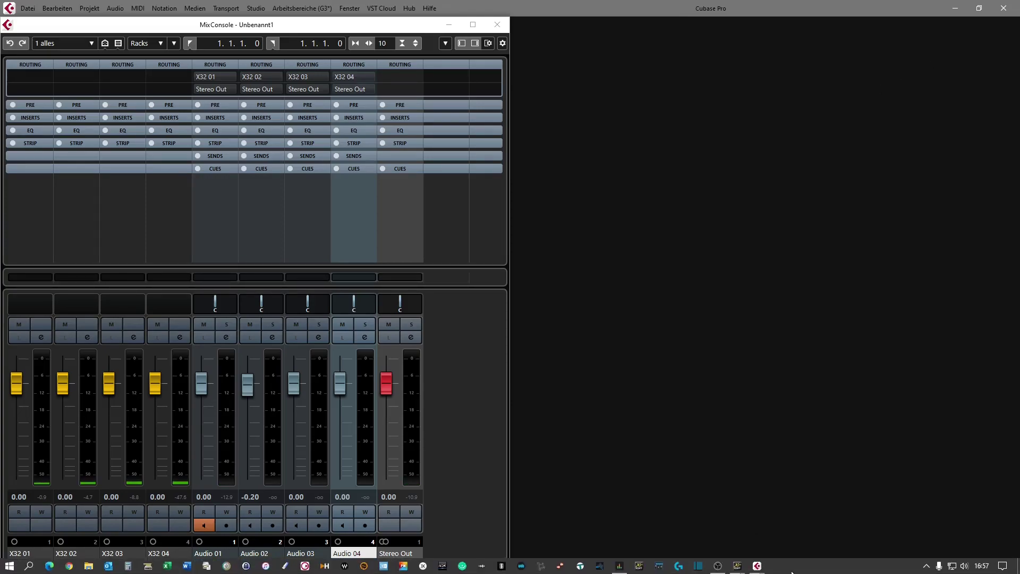
{"action": "key", "text": "alt+Tab"}
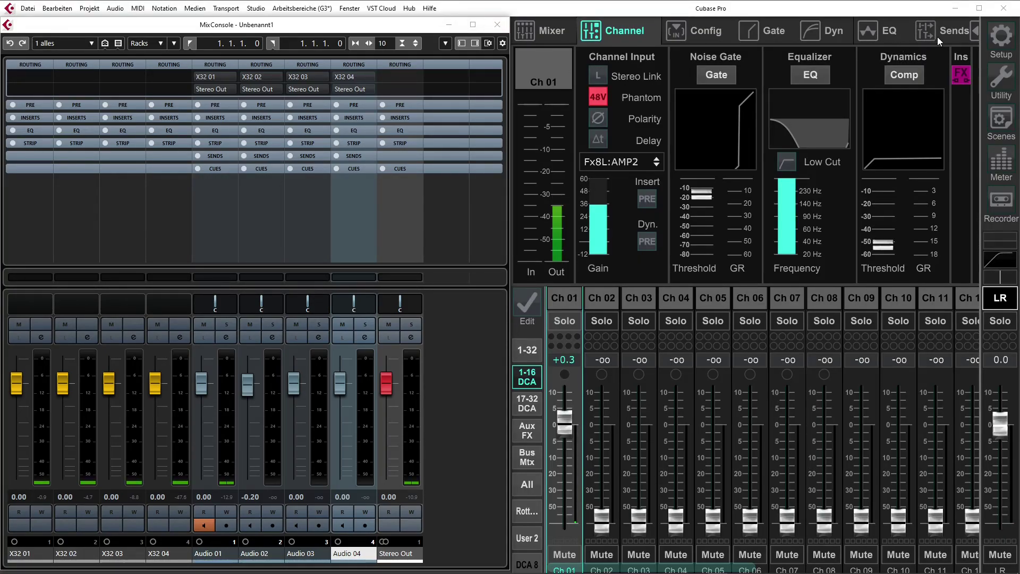
{"action": "left_click", "coordinate": [893, 32]}
{"action": "left_click", "coordinate": [980, 8]}
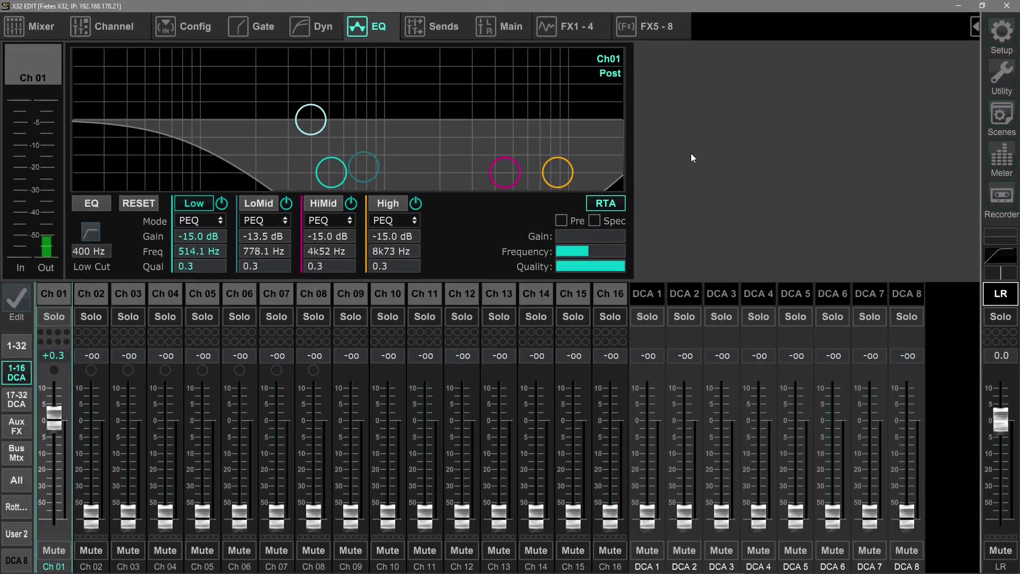
{"action": "left_click", "coordinate": [110, 33]}
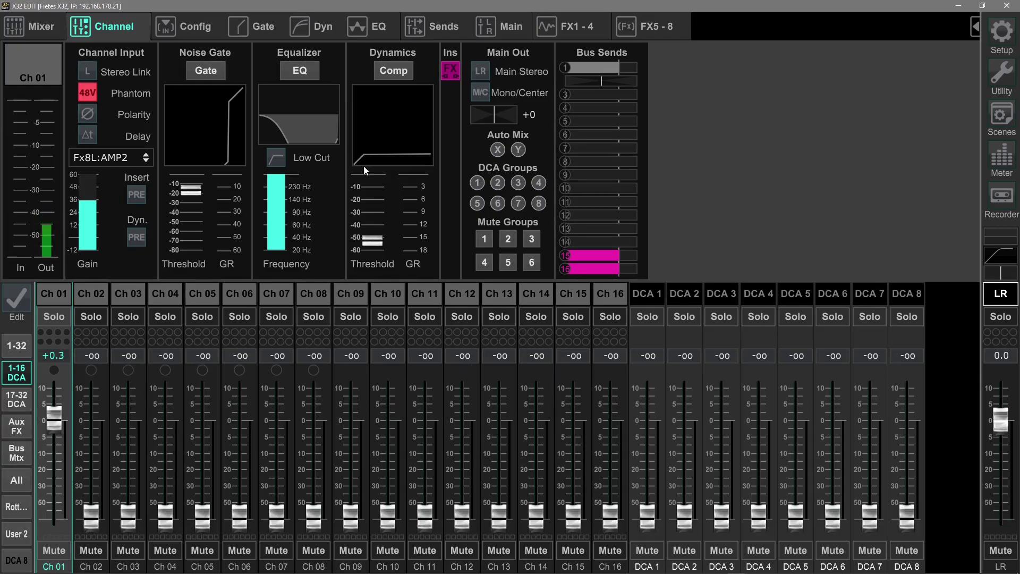
Step: Examine the FX 1-4 slots, Ch 01's bus sends, the mix bus strips and the bus sends of FX returns 1L and 3L
{"action": "left_click", "coordinate": [571, 27]}
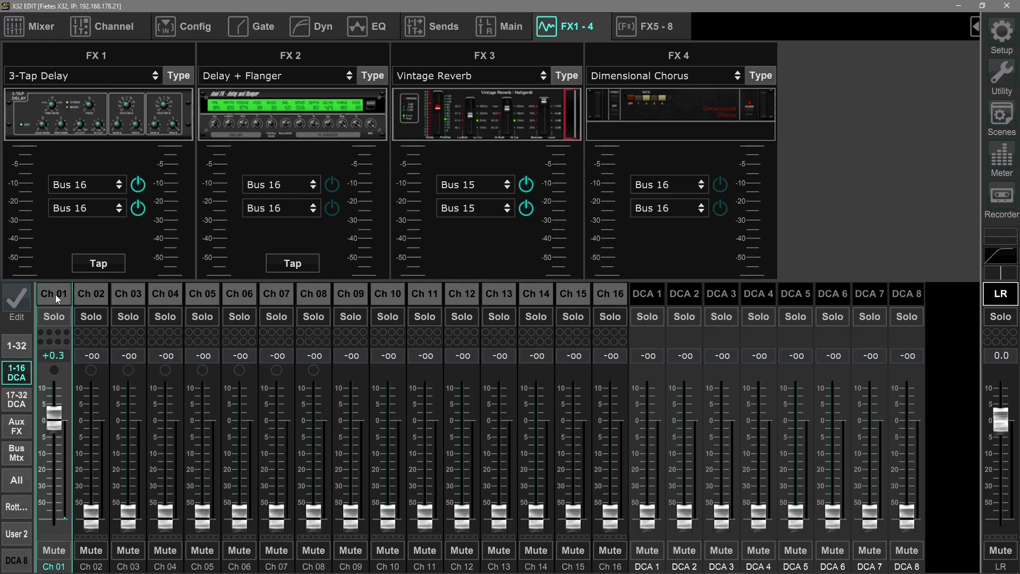
{"action": "left_click", "coordinate": [441, 26]}
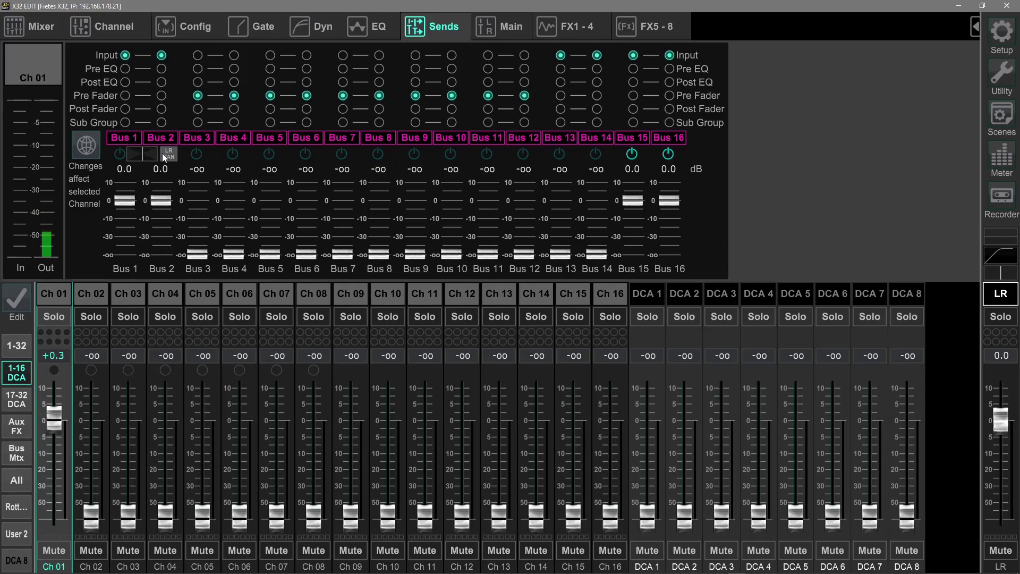
{"action": "left_click", "coordinate": [16, 457]}
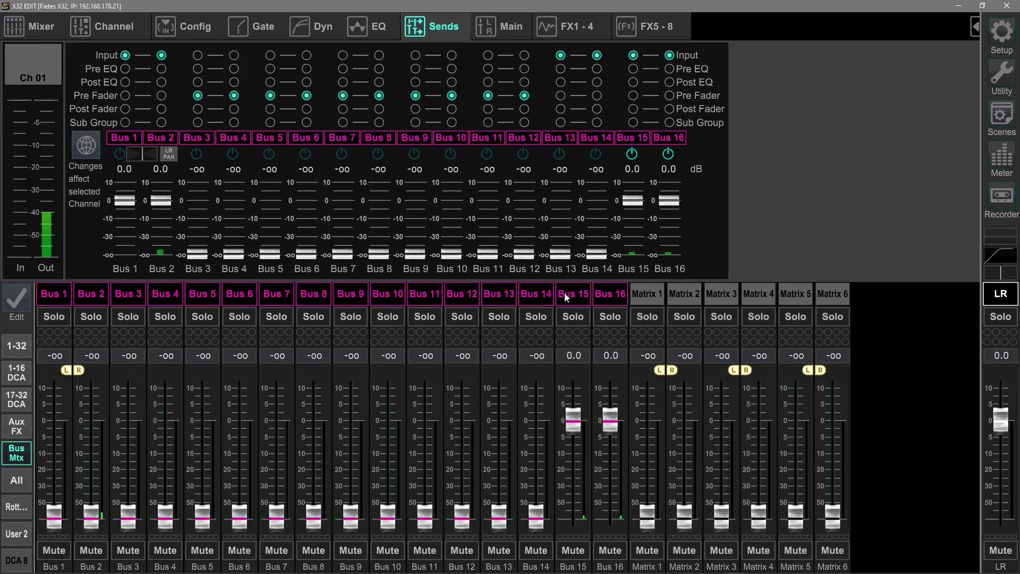
{"action": "left_click", "coordinate": [53, 293]}
{"action": "left_click", "coordinate": [16, 425]}
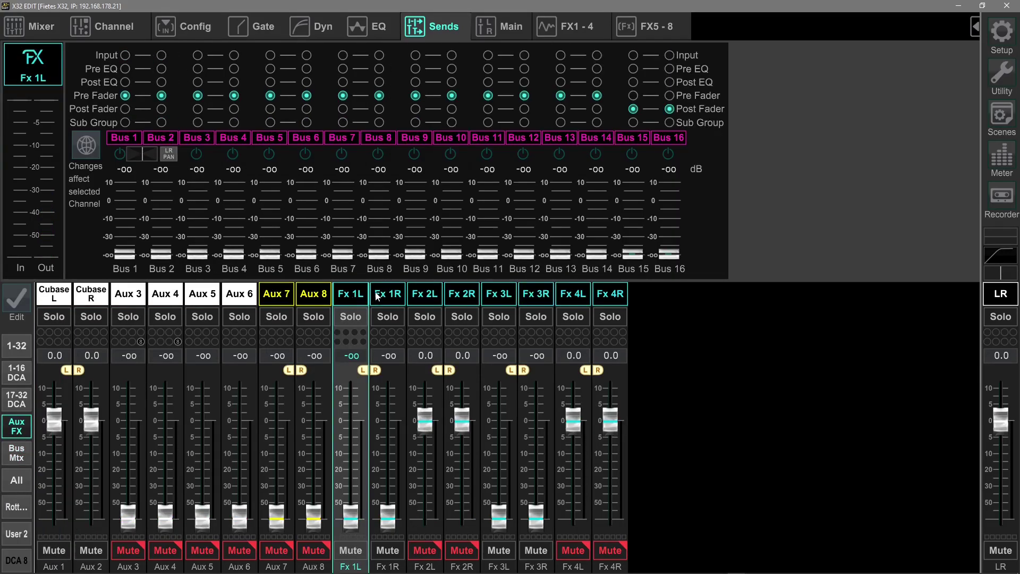
{"action": "left_click", "coordinate": [495, 296]}
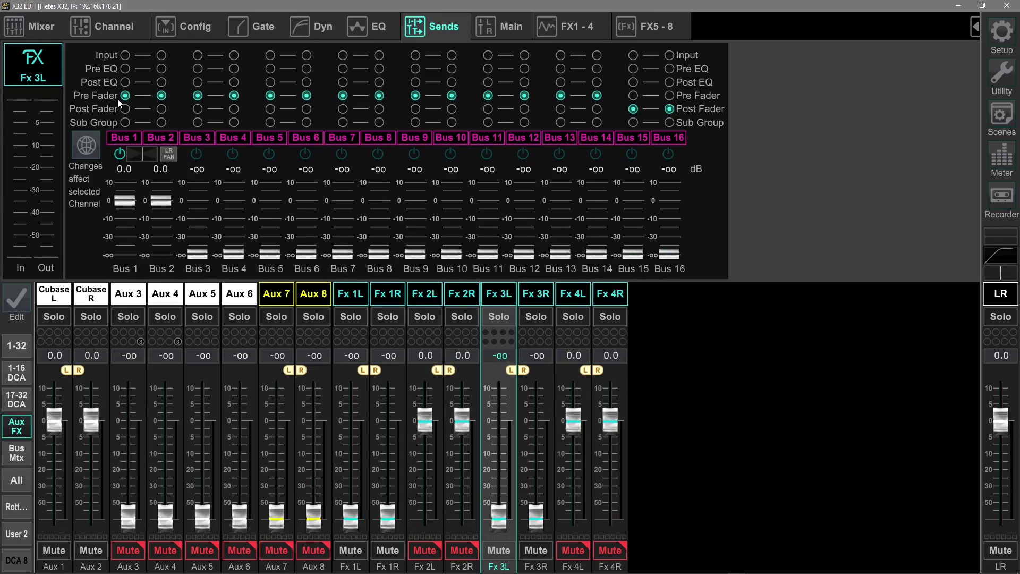
Step: Switch Ch 01's send to Bus 1/2 on and off again
{"action": "left_click", "coordinate": [24, 375]}
{"action": "left_click", "coordinate": [54, 293]}
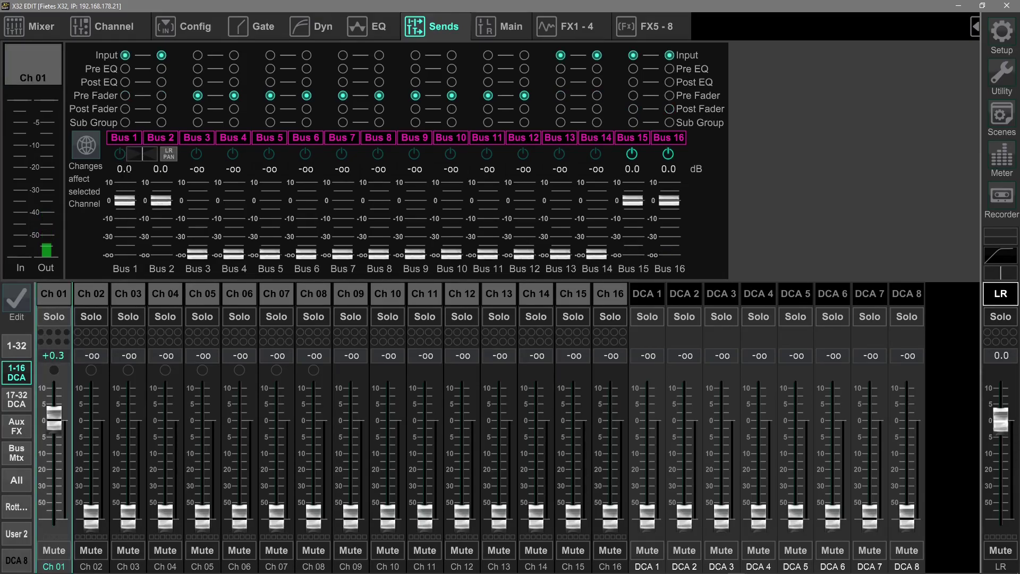
{"action": "left_click", "coordinate": [120, 154]}
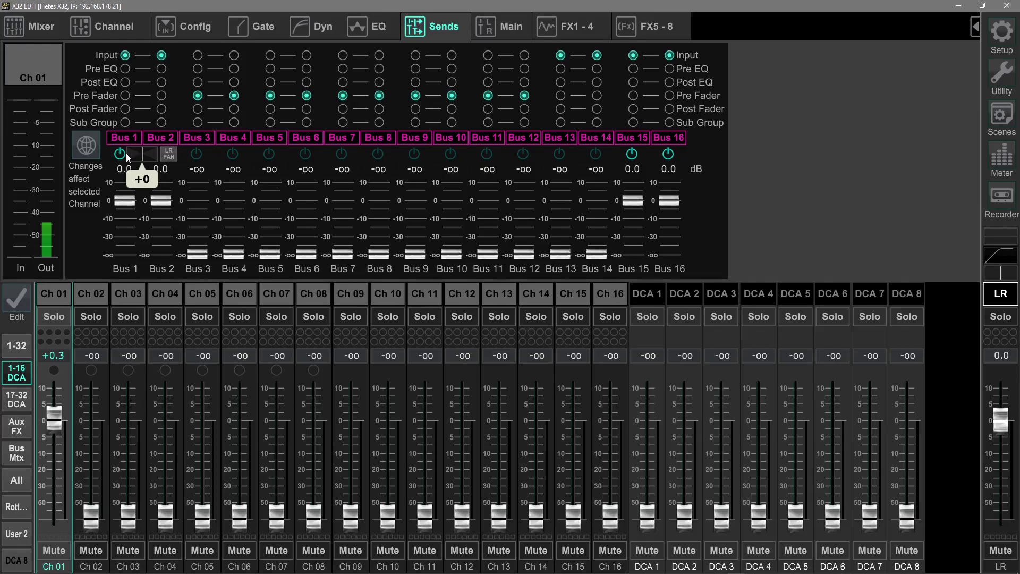
{"action": "left_click", "coordinate": [120, 154]}
Step: Inspect the Fx 1L and Fx 1R return channels and their direct out assignments in the Ultranet routing
{"action": "left_click", "coordinate": [20, 432]}
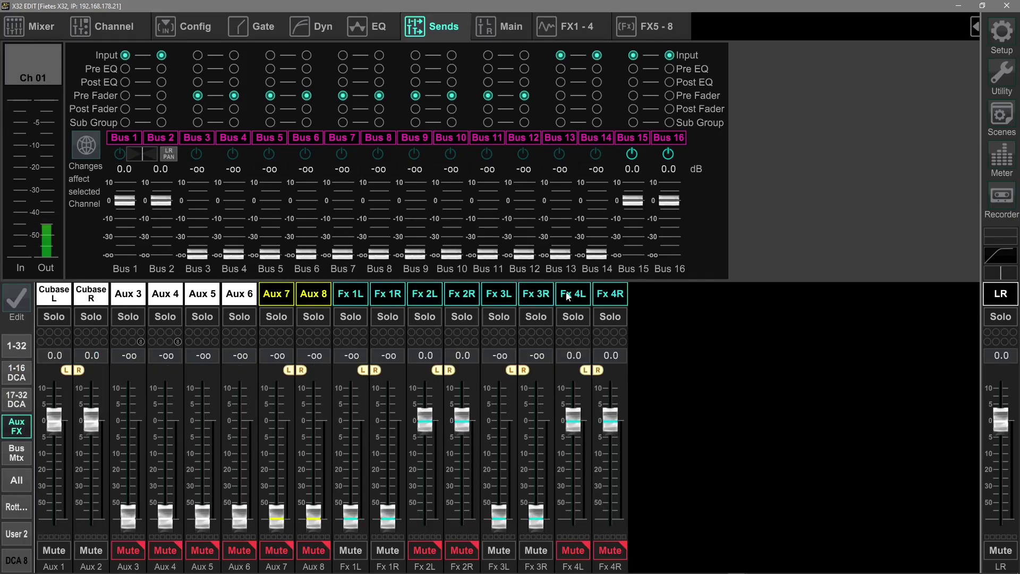
{"action": "left_click", "coordinate": [366, 296]}
{"action": "left_click", "coordinate": [397, 296]}
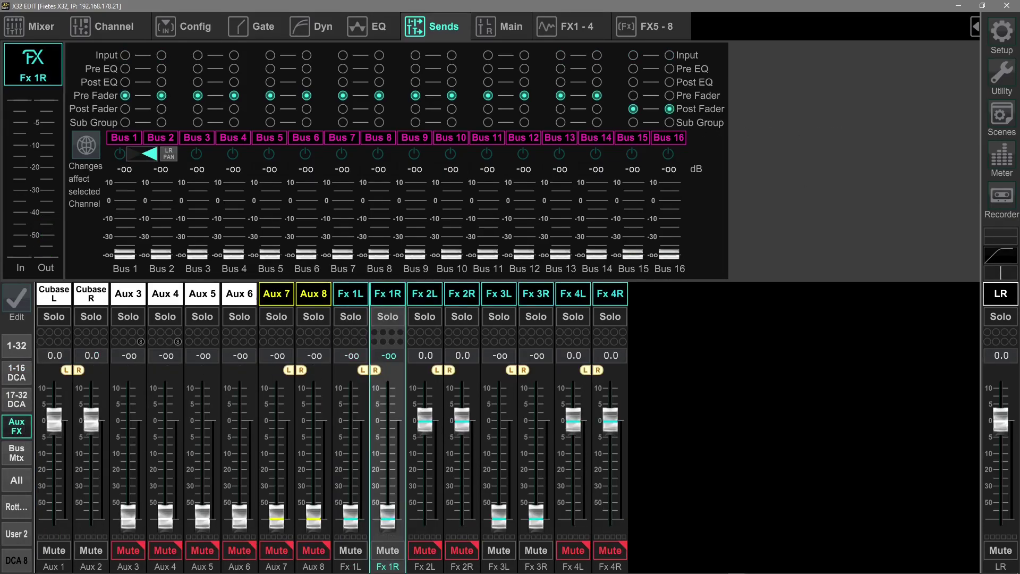
{"action": "left_click", "coordinate": [975, 28]}
{"action": "left_click", "coordinate": [941, 32]}
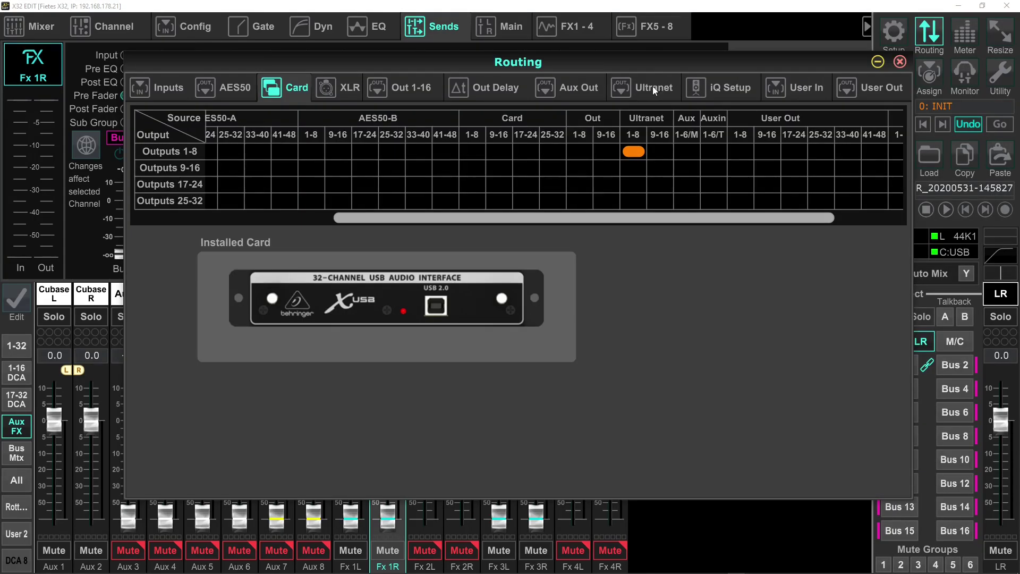
{"action": "left_click", "coordinate": [652, 86]}
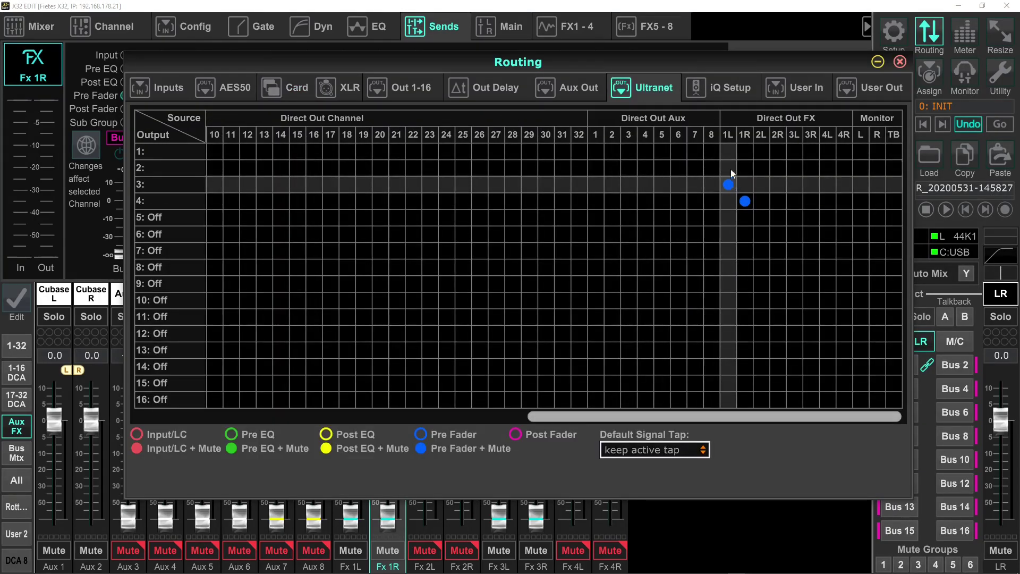
{"action": "left_click", "coordinate": [900, 62]}
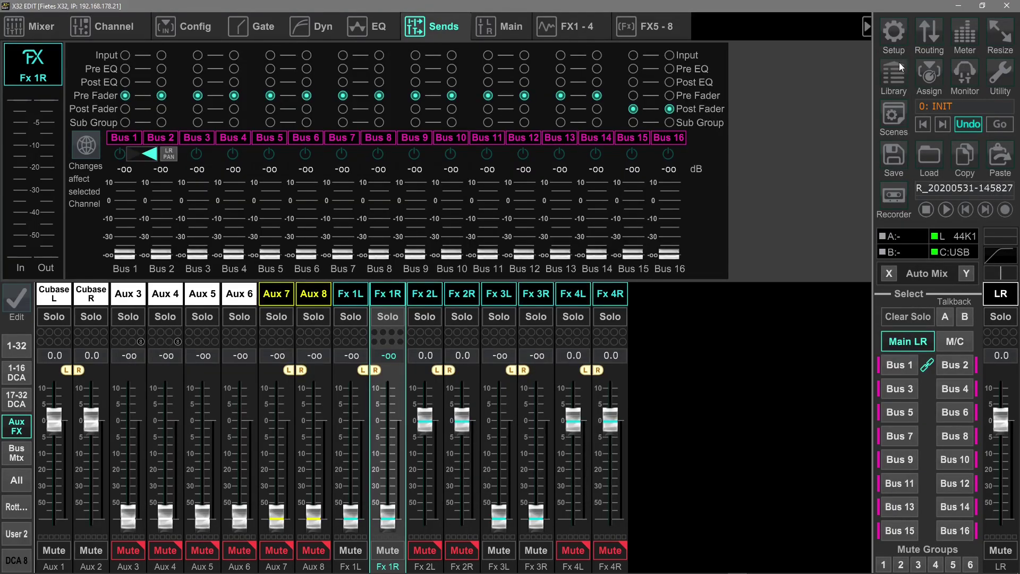
Step: Bring X32 Edit back beside the Cubase MixConsole and enable monitoring on Audio 01 through Audio 04
{"action": "left_click", "coordinate": [984, 6]}
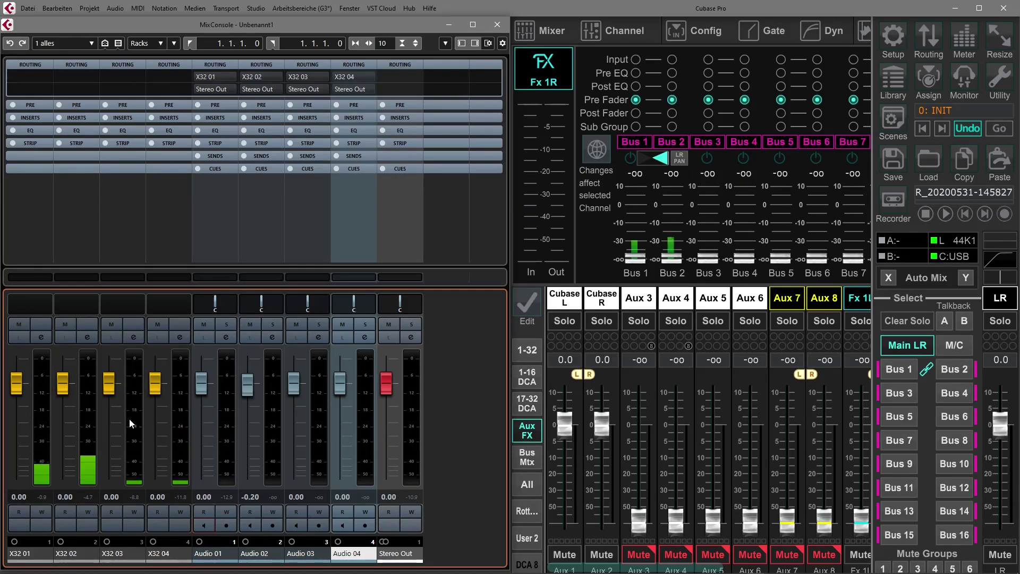
{"action": "left_click", "coordinate": [209, 526]}
{"action": "left_click", "coordinate": [253, 526]}
{"action": "left_click", "coordinate": [296, 526]}
{"action": "left_click", "coordinate": [343, 526]}
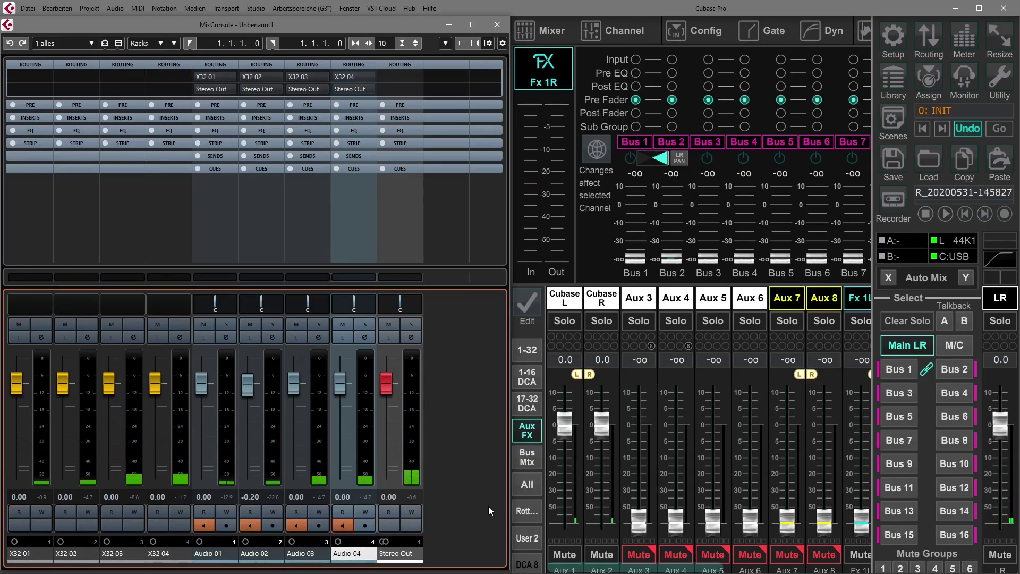
Step: Compare monitoring of Audio 01/02 with Audio 03/04 and finish with monitoring disabled on all four tracks
{"action": "left_click", "coordinate": [297, 526]}
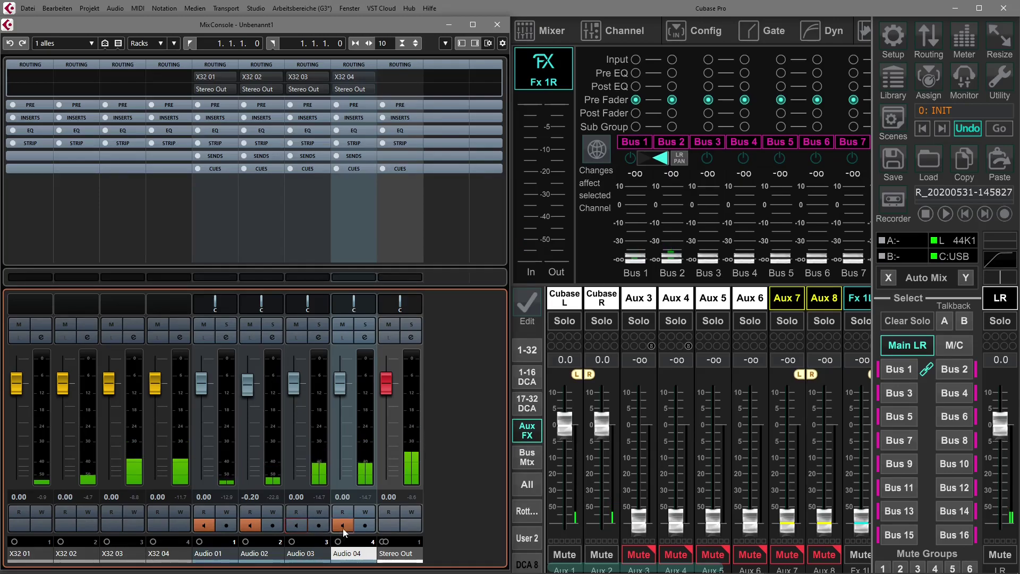
{"action": "left_click", "coordinate": [343, 526]}
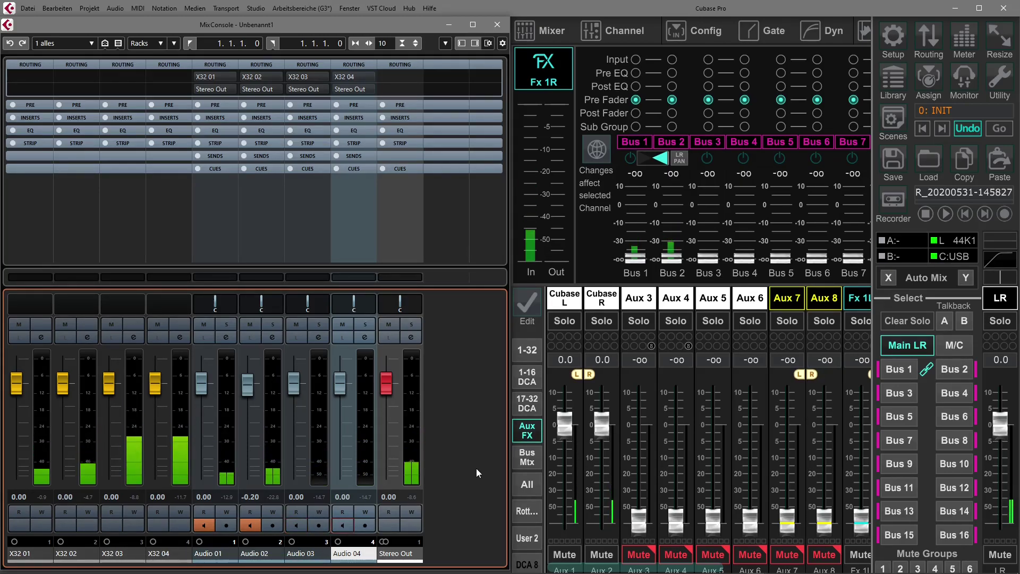
{"action": "left_click", "coordinate": [249, 525]}
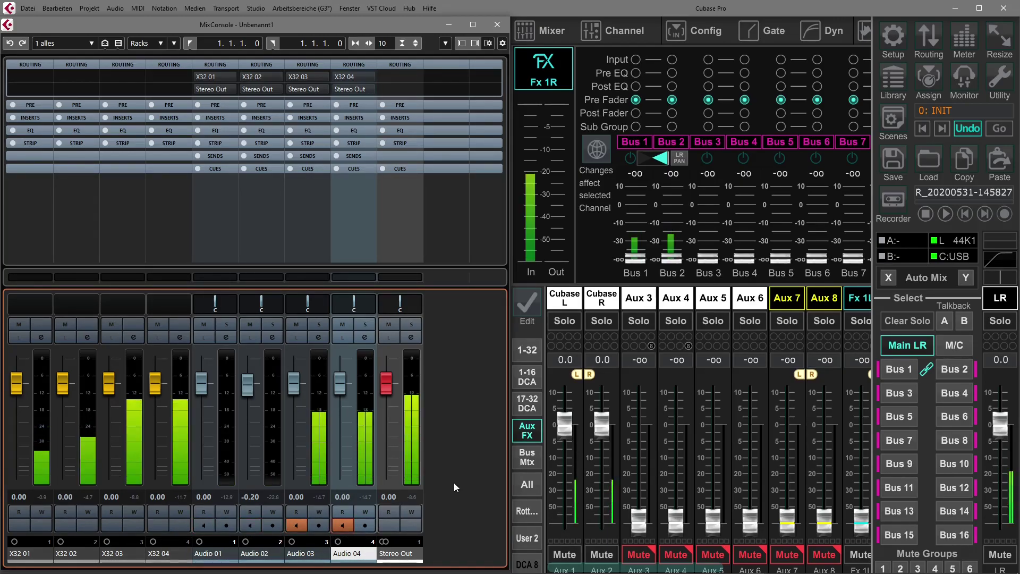
{"action": "left_click", "coordinate": [298, 526]}
{"action": "left_click", "coordinate": [343, 525]}
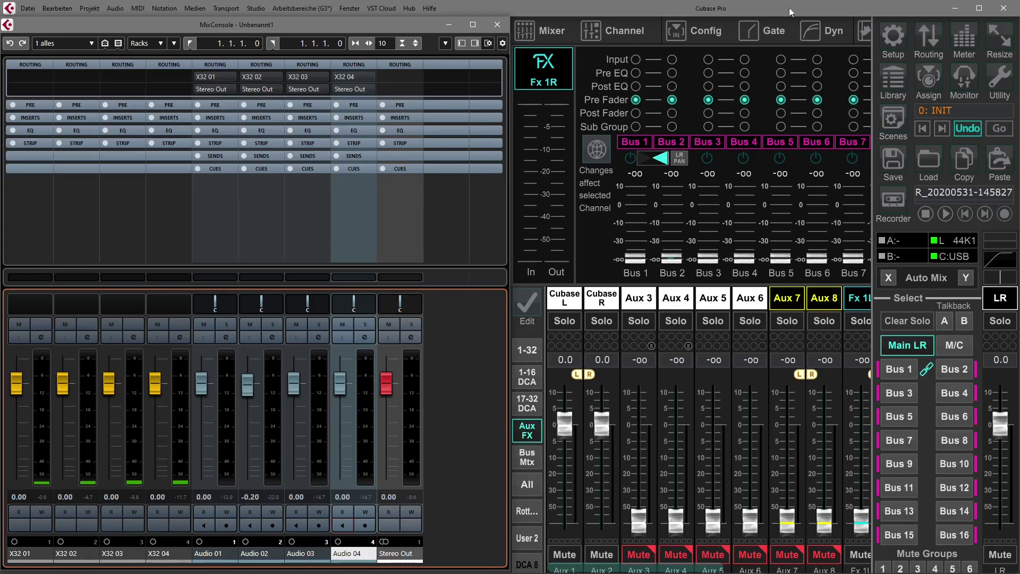
Step: In the User Out routing, patch Output 1 from Local In 1, Outputs 2-4 from Ultranet 1-3, and set Output 5 to Off
{"action": "left_click", "coordinate": [929, 37]}
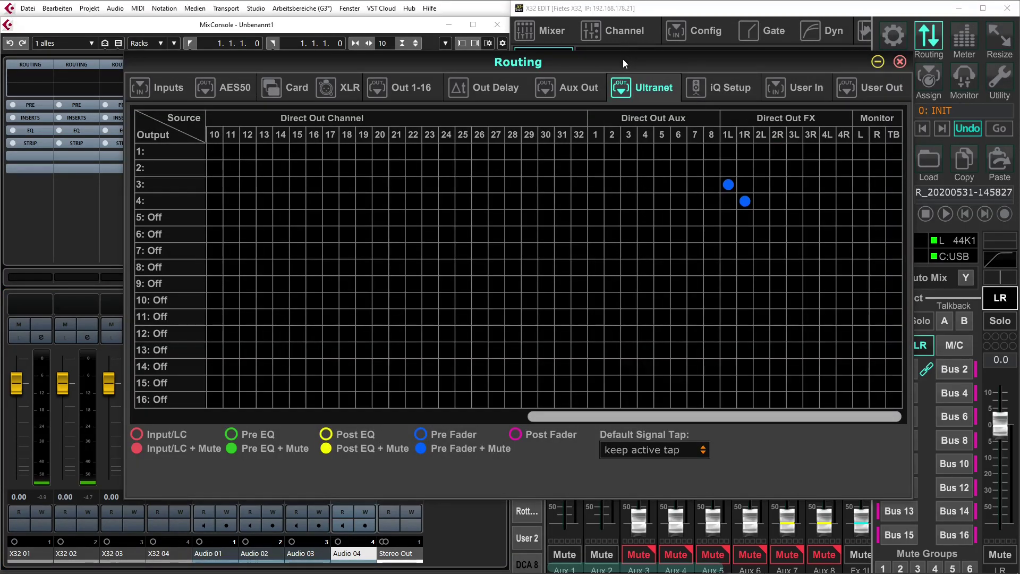
{"action": "left_click_drag", "start_coordinate": [623, 59], "coordinate": [578, 61]}
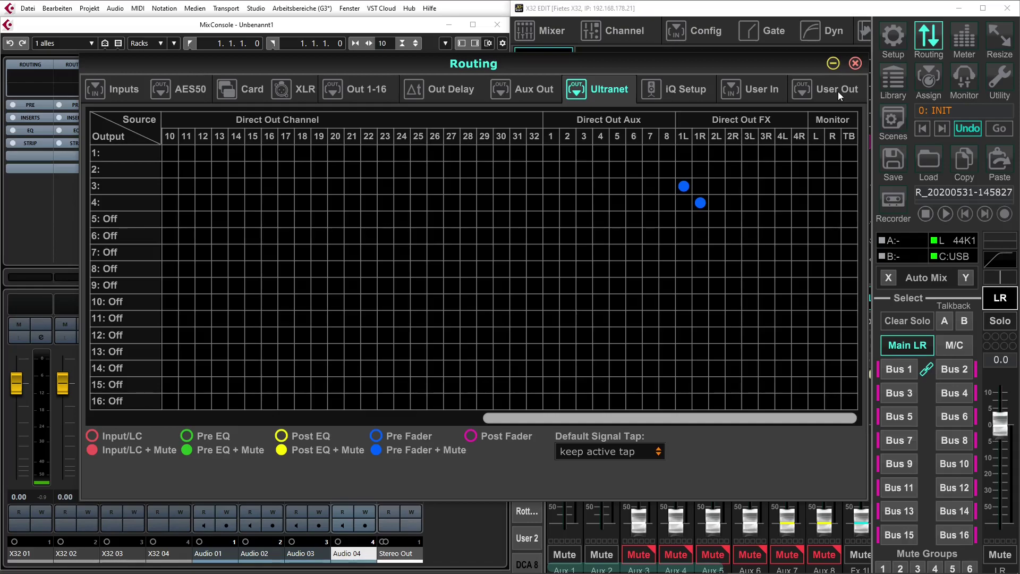
{"action": "mouse_move", "coordinate": [476, 65]}
{"action": "left_mouse_down"}
{"action": "mouse_move", "coordinate": [486, 66]}
{"action": "mouse_move", "coordinate": [460, 67]}
{"action": "left_mouse_up"}
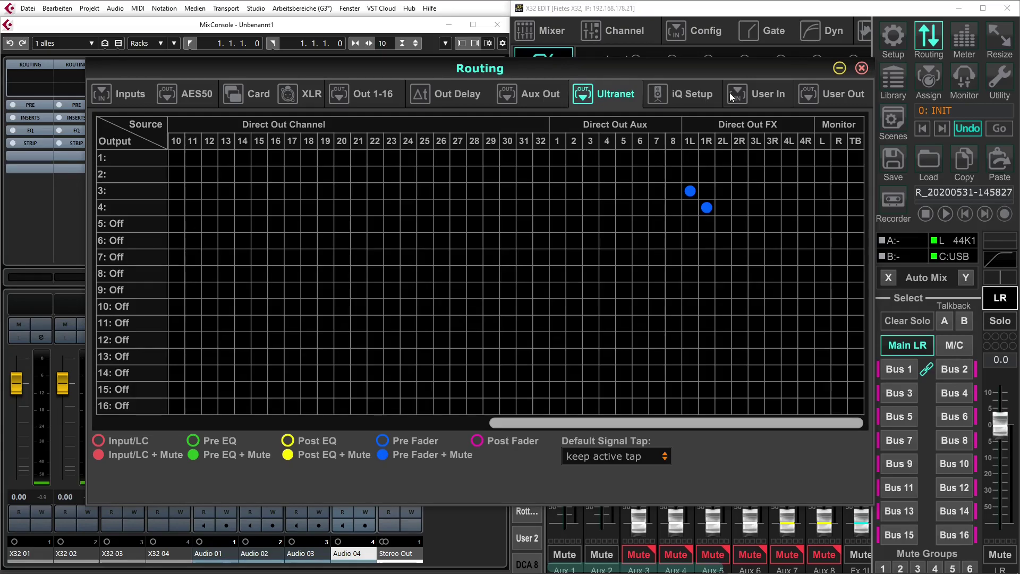
{"action": "left_click", "coordinate": [851, 97]}
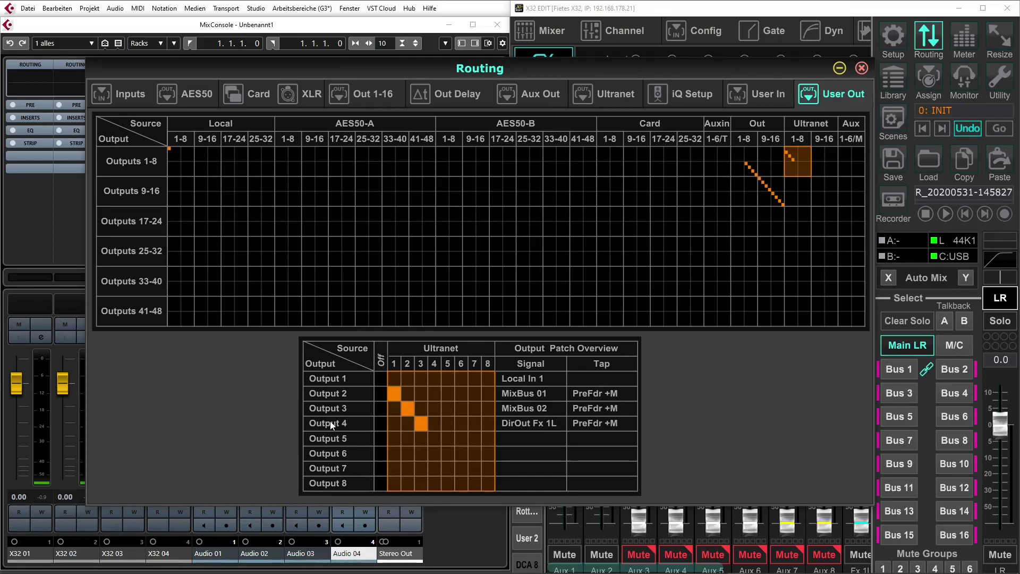
{"action": "left_click", "coordinate": [436, 438]}
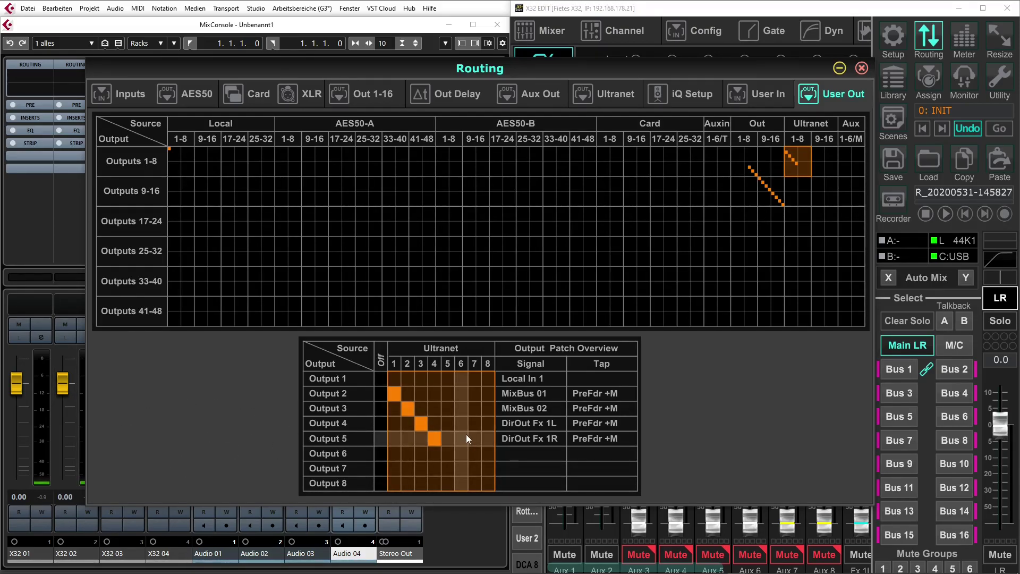
{"action": "left_click", "coordinate": [381, 439]}
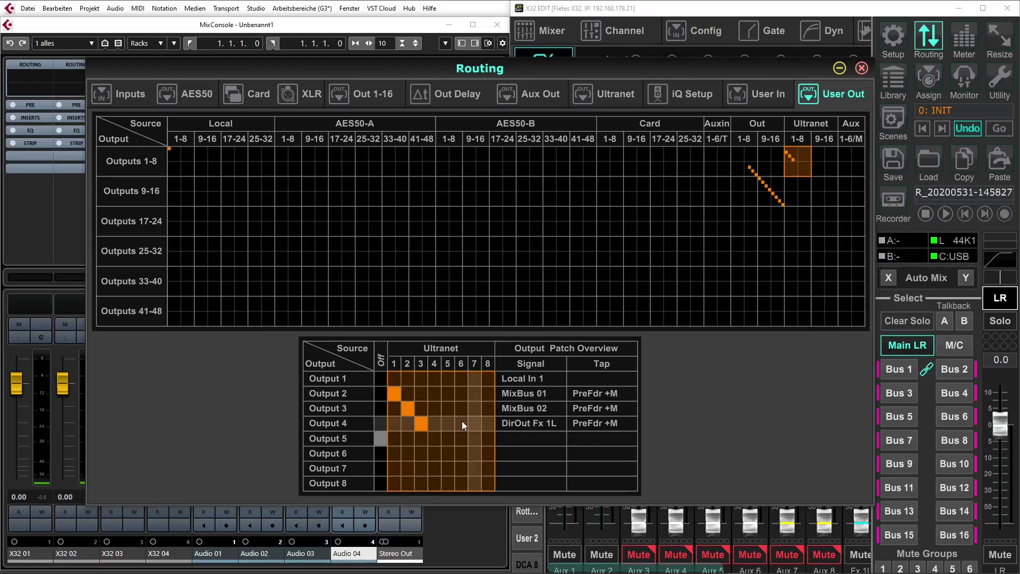
Step: Route User Out 1-8 to the USB card's Outputs 1-8 and close the routing window
{"action": "left_click", "coordinate": [260, 93]}
{"action": "scroll", "coordinate": [671, 225], "scroll_direction": "right", "scroll_amount": 3}
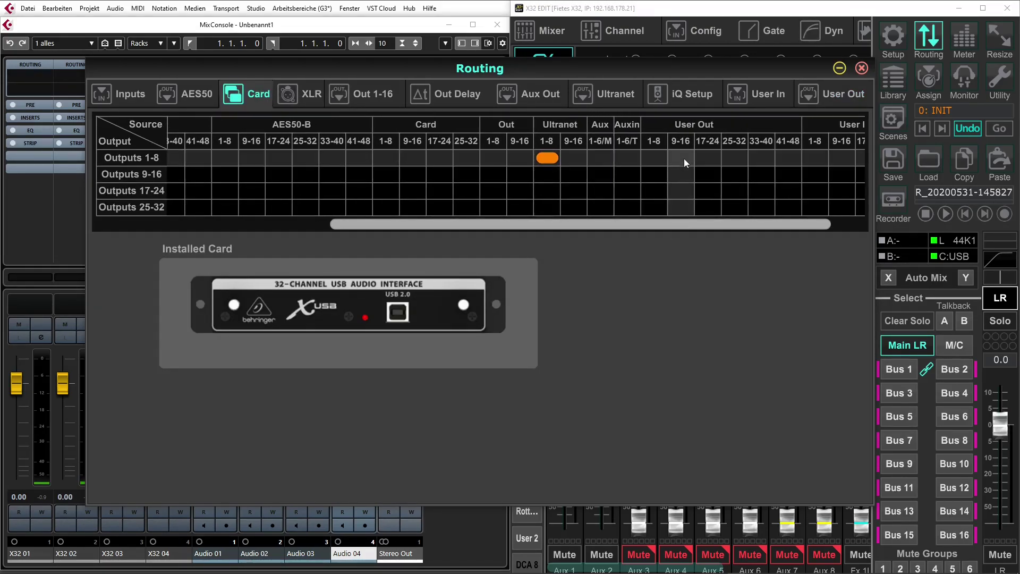
{"action": "left_click", "coordinate": [862, 69]}
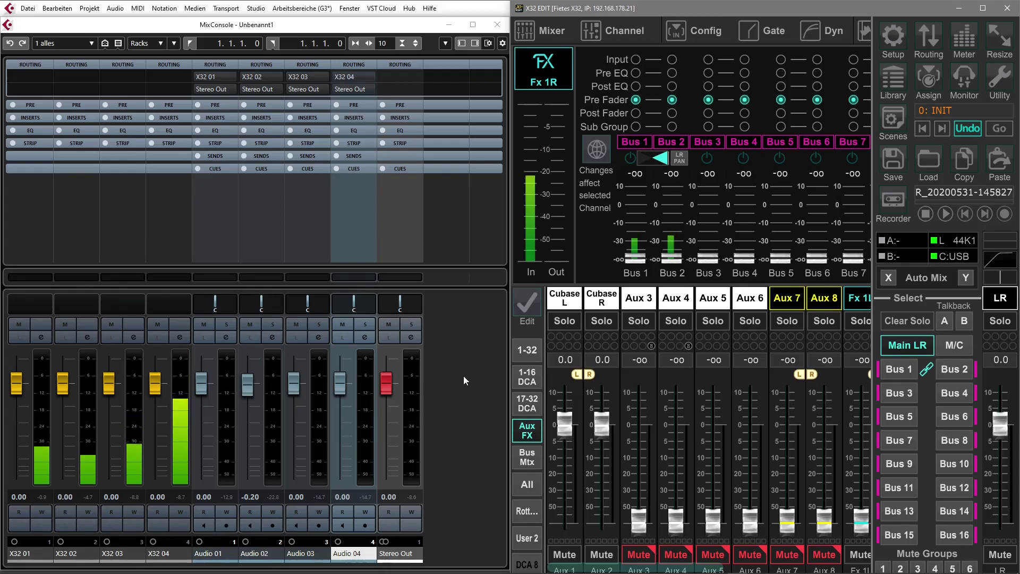
Step: Audition Audio 01, Audio 02 and Audio 03 by switching their monitoring, leaving it enabled only on Audio 01 and Audio 04
{"action": "left_click", "coordinate": [212, 524]}
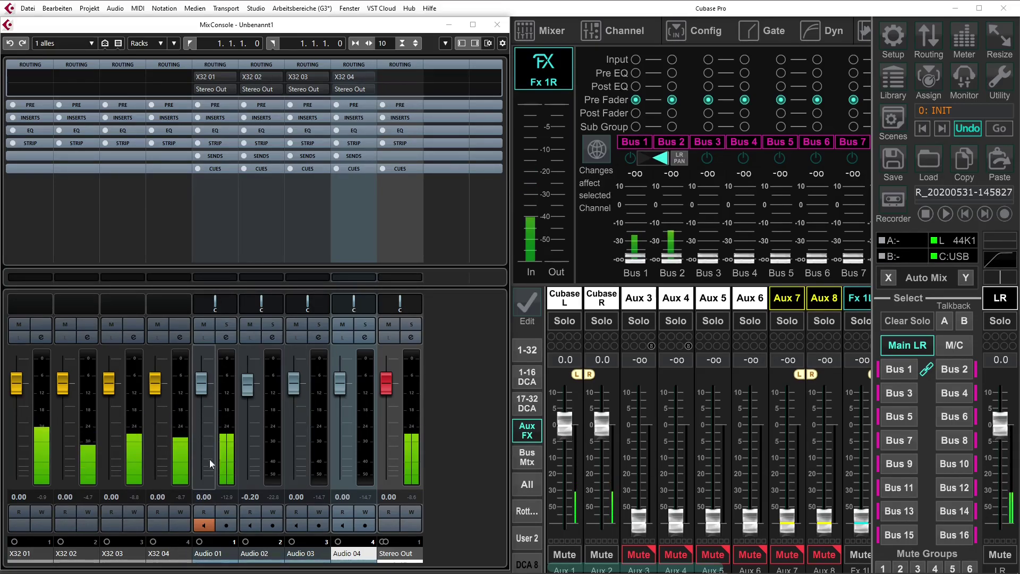
{"action": "left_click", "coordinate": [250, 525]}
{"action": "left_click", "coordinate": [203, 525]}
{"action": "left_click", "coordinate": [296, 525]}
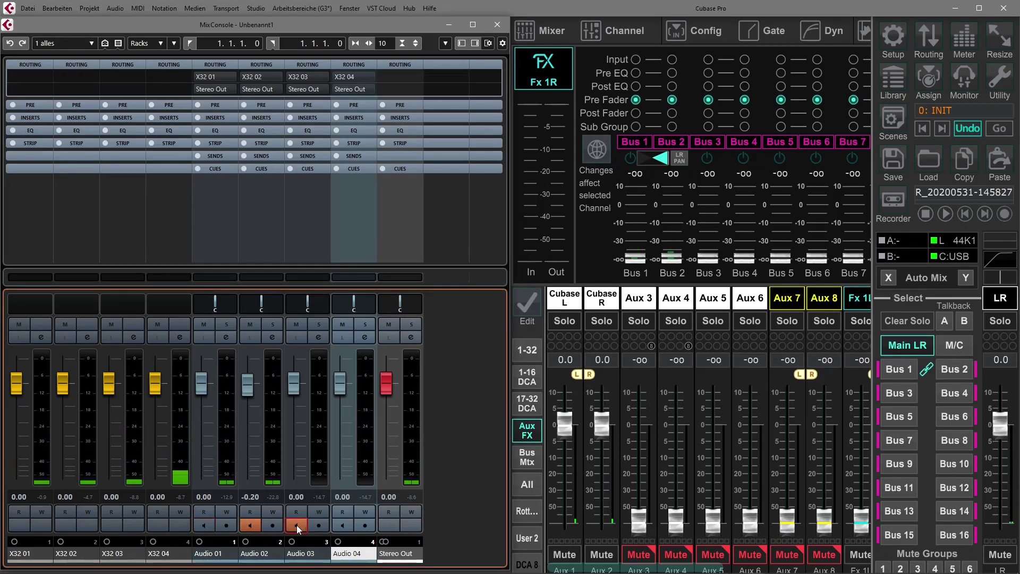
{"action": "left_click", "coordinate": [296, 525]}
{"action": "left_click", "coordinate": [250, 525]}
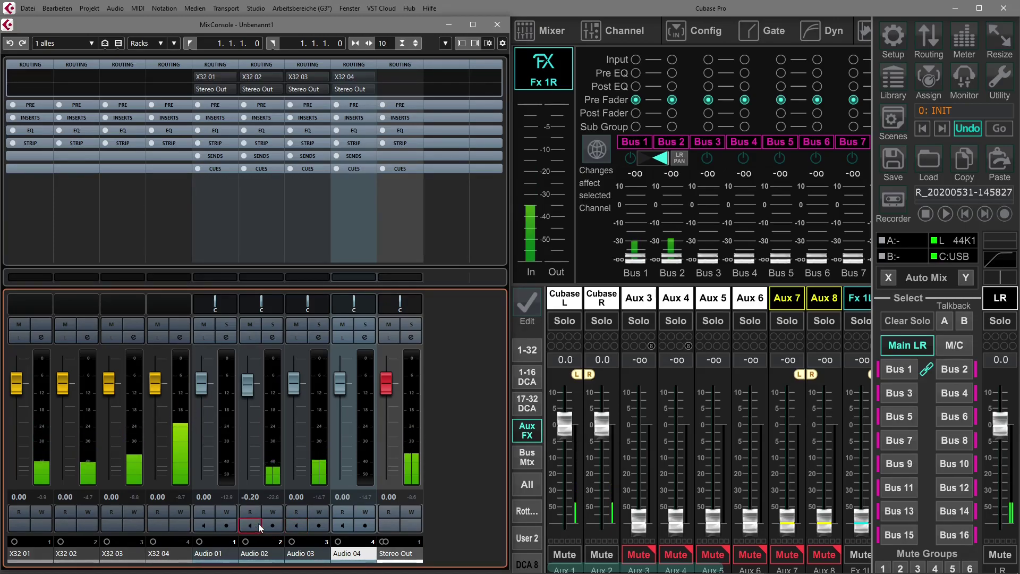
{"action": "left_click", "coordinate": [203, 525]}
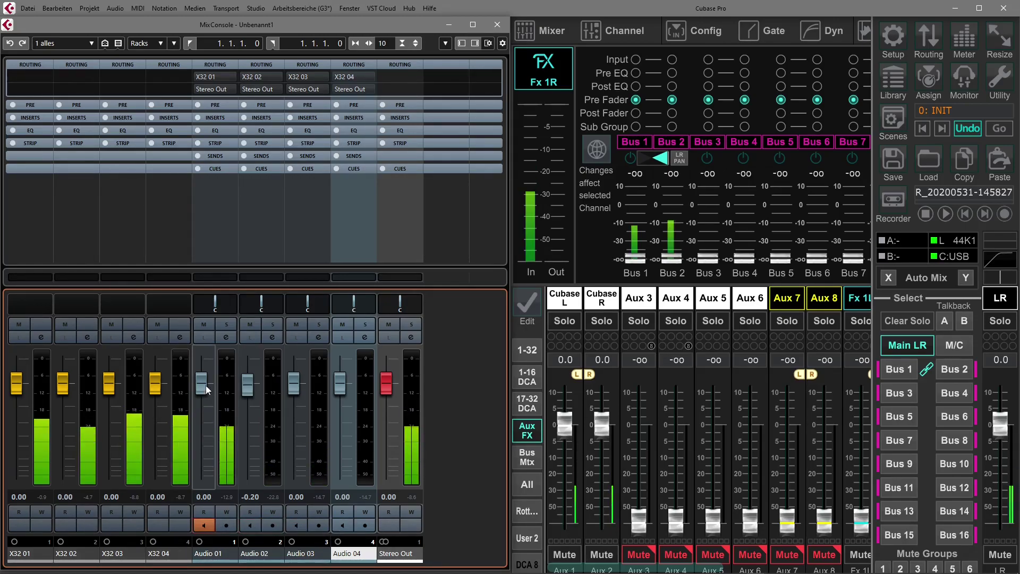
{"action": "left_click", "coordinate": [342, 525]}
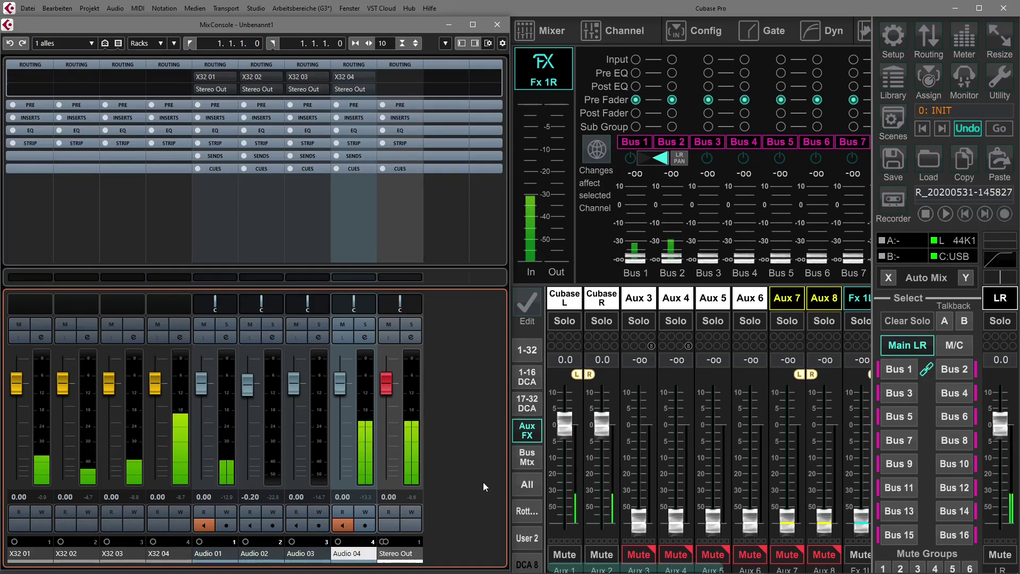
Step: Enable monitoring on Audio 02 and Audio 03 in addition to Audio 01 and Audio 04
{"action": "left_click", "coordinate": [252, 526]}
{"action": "left_click", "coordinate": [298, 526]}
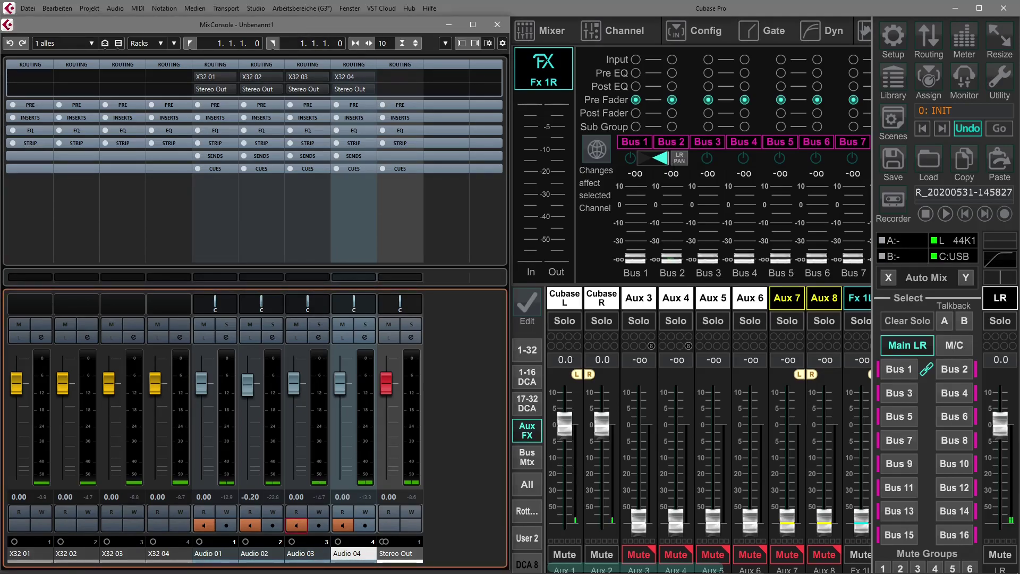
Step: Examine the card routing matrix across all sources for the USB card's four output blocks, and close the routing window
{"action": "left_click", "coordinate": [930, 33]}
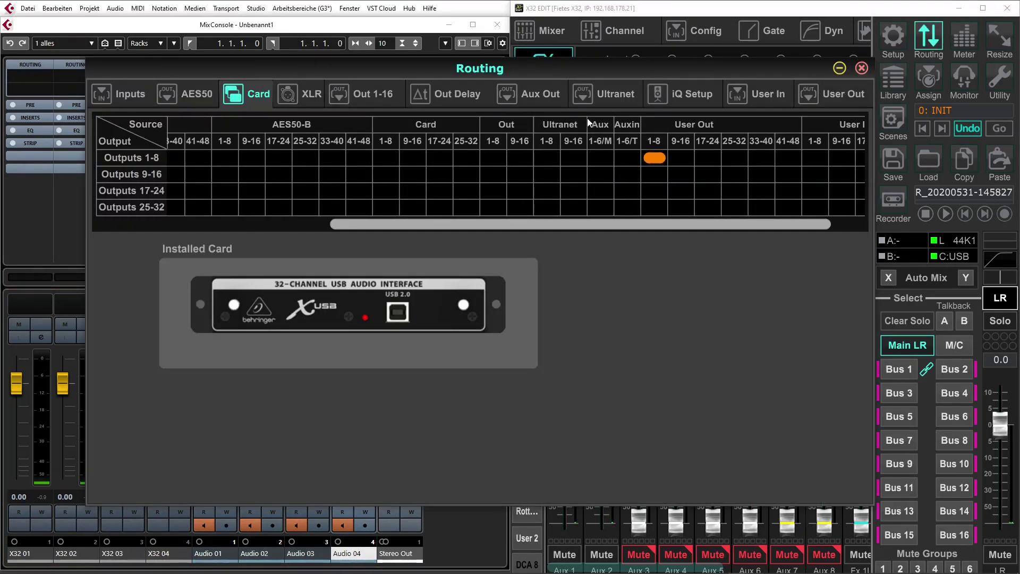
{"action": "left_click_drag", "start_coordinate": [659, 222], "coordinate": [463, 226]}
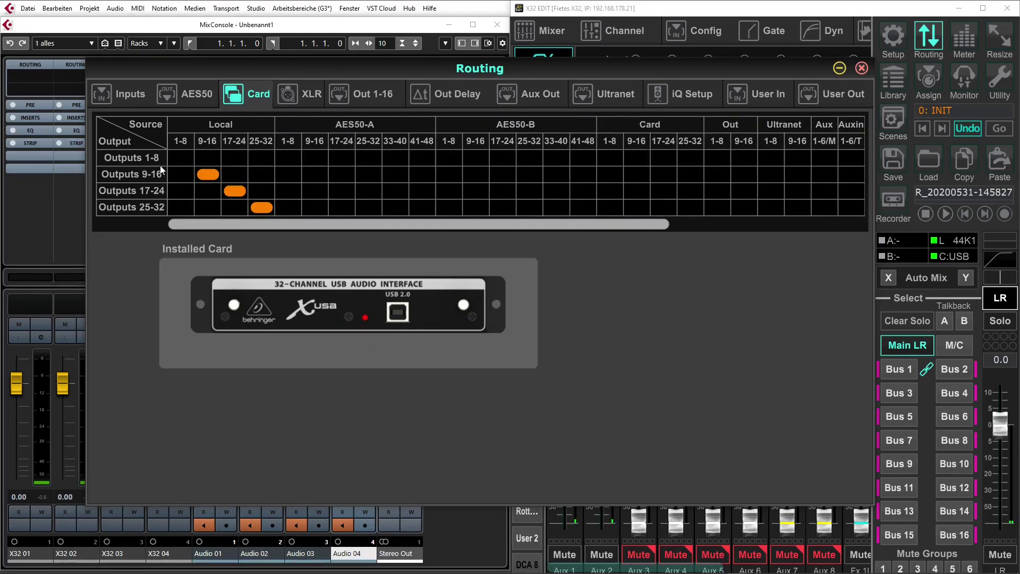
{"action": "left_click_drag", "start_coordinate": [257, 223], "coordinate": [586, 228]}
{"action": "left_click_drag", "start_coordinate": [685, 226], "coordinate": [356, 216]}
{"action": "left_click", "coordinate": [862, 67]}
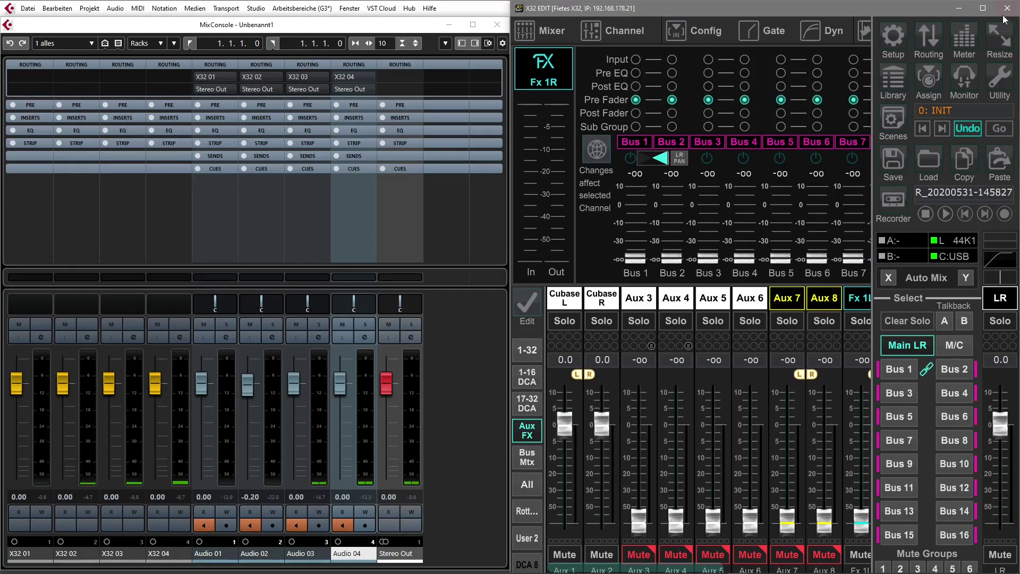
Step: Maximize the X32 Edit window and enable the noise gate, equalizer and compressor on Ch 01
{"action": "key", "text": "super+Up"}
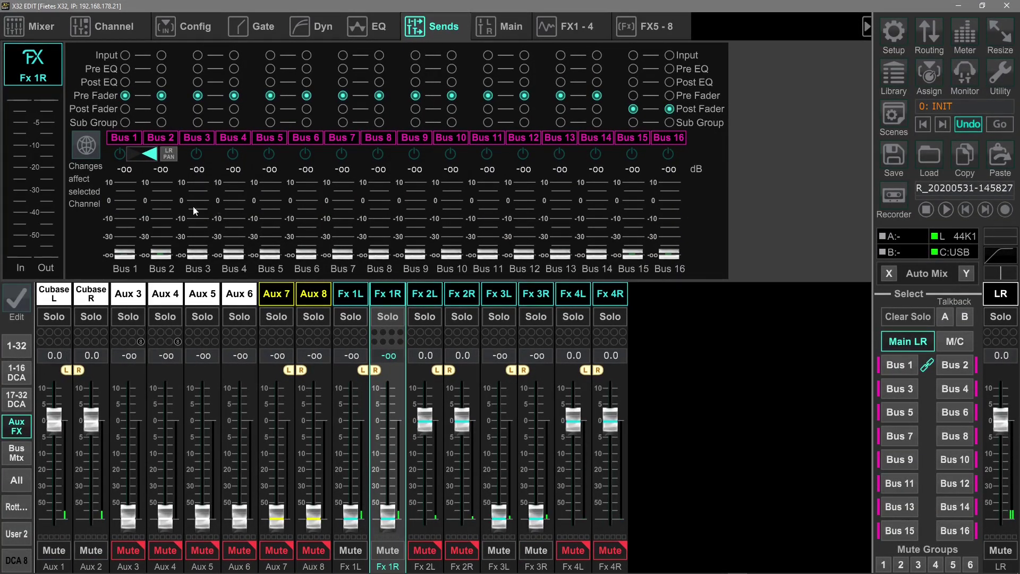
{"action": "left_click", "coordinate": [17, 375]}
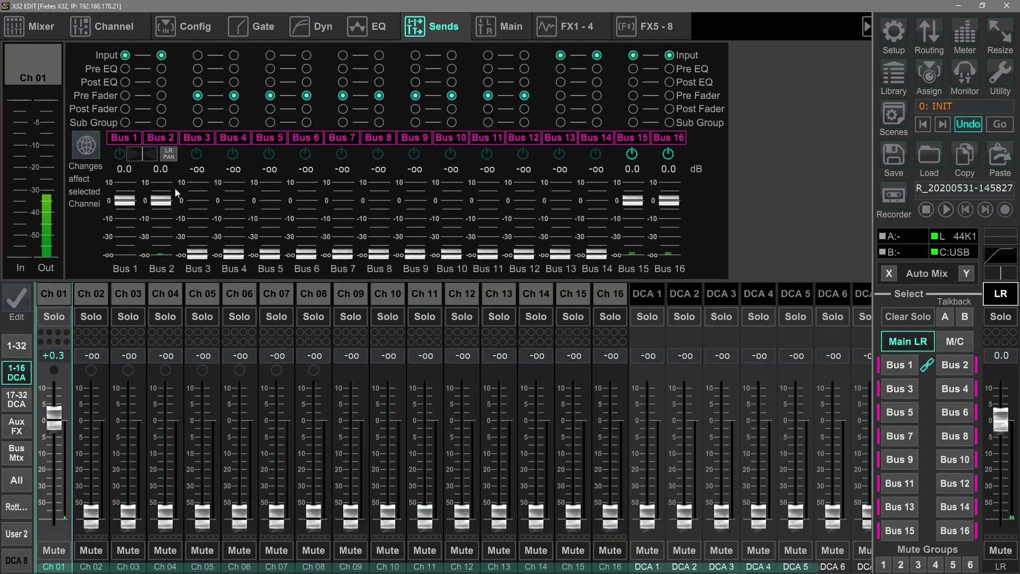
{"action": "left_click", "coordinate": [127, 28]}
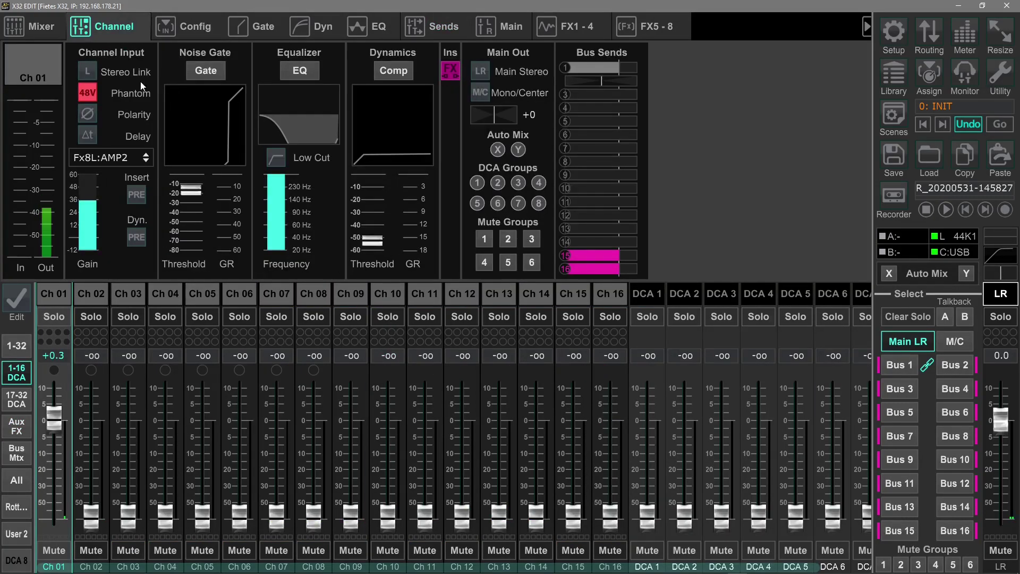
{"action": "left_click", "coordinate": [305, 65]}
{"action": "left_click", "coordinate": [393, 70]}
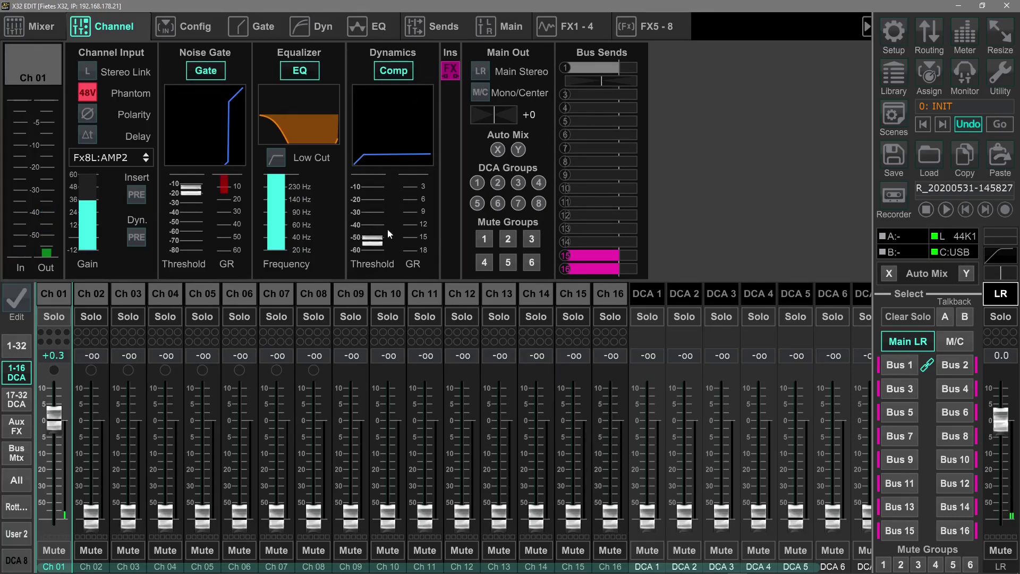